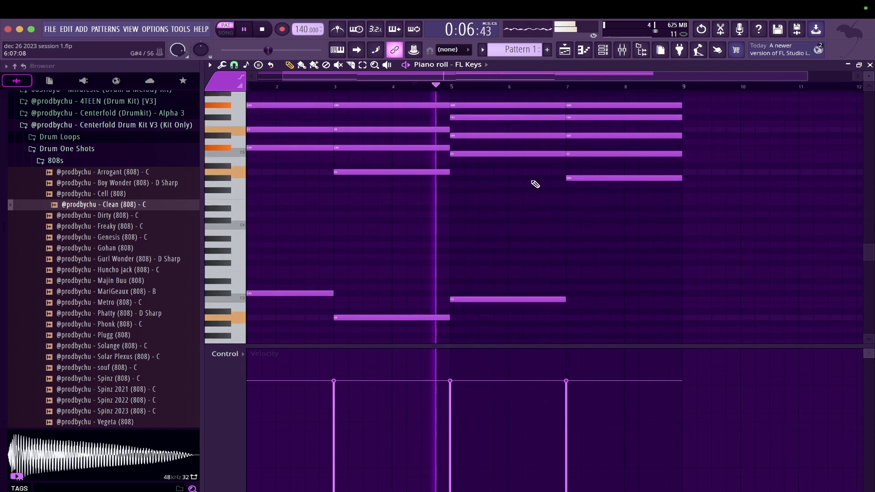
Add a two-bar G#2 bass note at bar 7, under the last FL Keys chord.
{"action": "scroll", "coordinate": [474, 250], "scroll_direction": "up", "scroll_amount": 2, "text": "ctrl"}
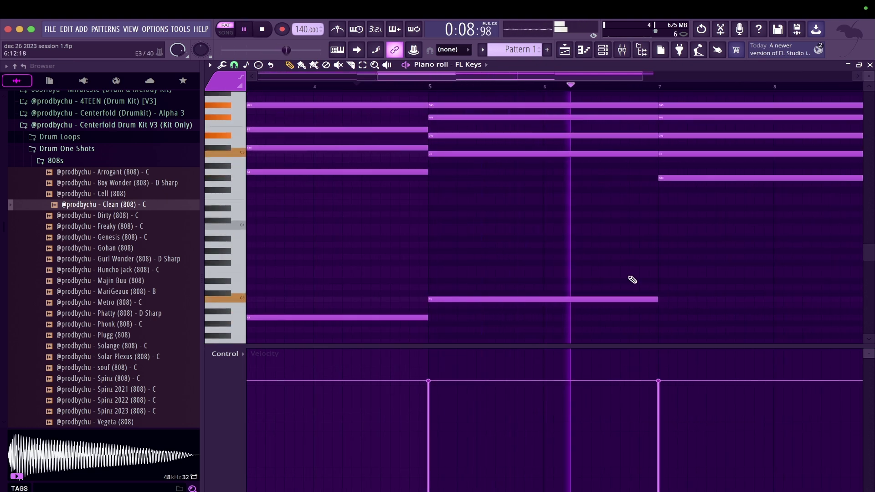
{"action": "scroll", "coordinate": [651, 307], "scroll_direction": "down", "scroll_amount": 1, "text": "ctrl"}
{"action": "key", "text": "space"}
{"action": "left_click", "coordinate": [649, 323]}
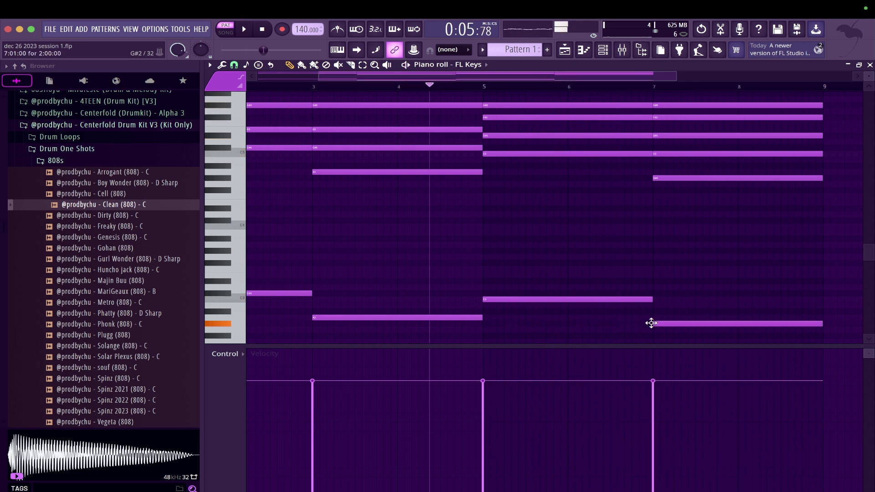
{"action": "scroll", "coordinate": [769, 311], "scroll_direction": "down", "scroll_amount": 1, "text": "ctrl"}
{"action": "right_click", "coordinate": [770, 311], "text": "ctrl"}
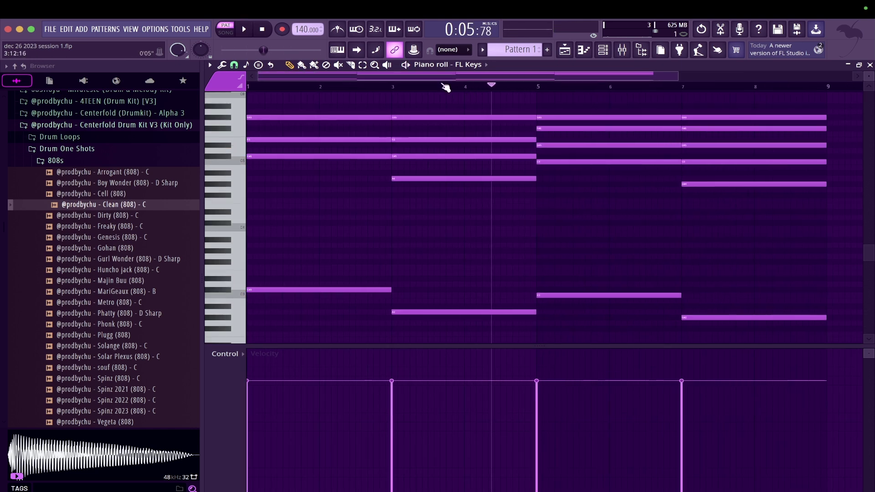
Play the FL Keys pattern from the start and review the chord and bass notes.
{"action": "key", "text": "space"}
{"action": "scroll", "coordinate": [257, 163], "scroll_direction": "down", "scroll_amount": 1, "text": "ctrl"}
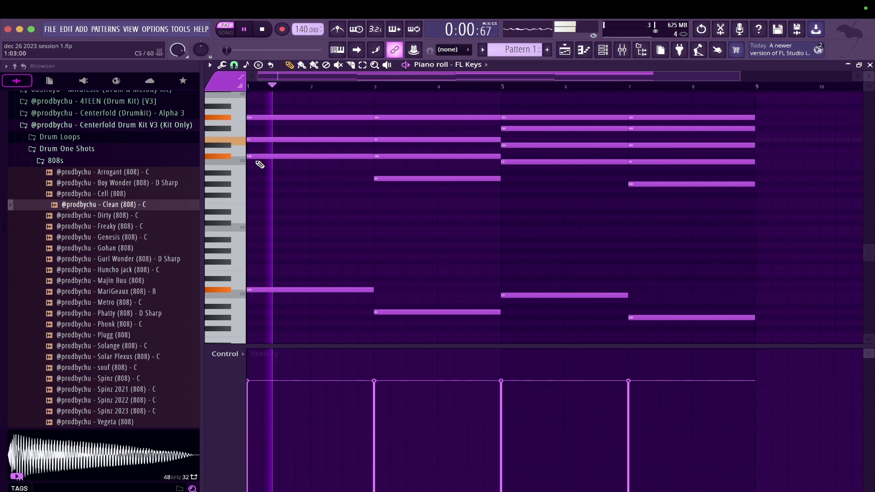
{"action": "scroll", "coordinate": [258, 163], "scroll_direction": "up", "scroll_amount": 3}
{"action": "scroll", "coordinate": [406, 176], "scroll_direction": "down", "scroll_amount": 1, "text": "ctrl"}
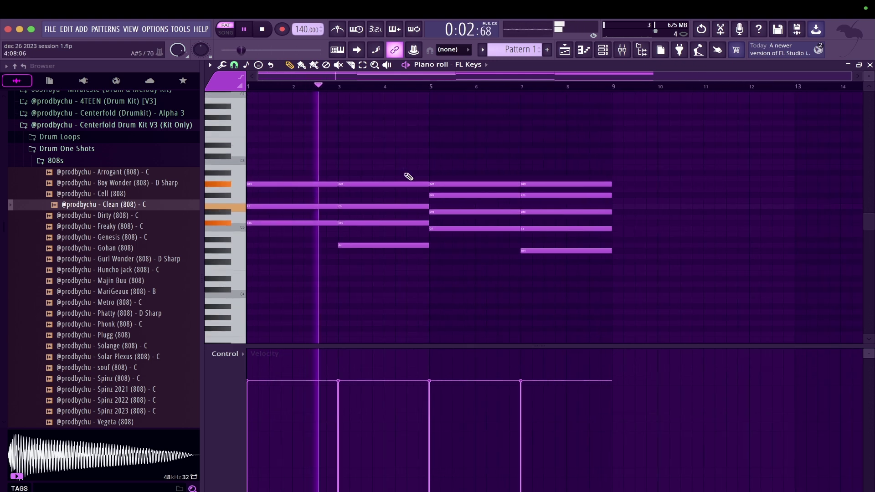
{"action": "scroll", "coordinate": [408, 176], "scroll_direction": "down", "scroll_amount": 3}
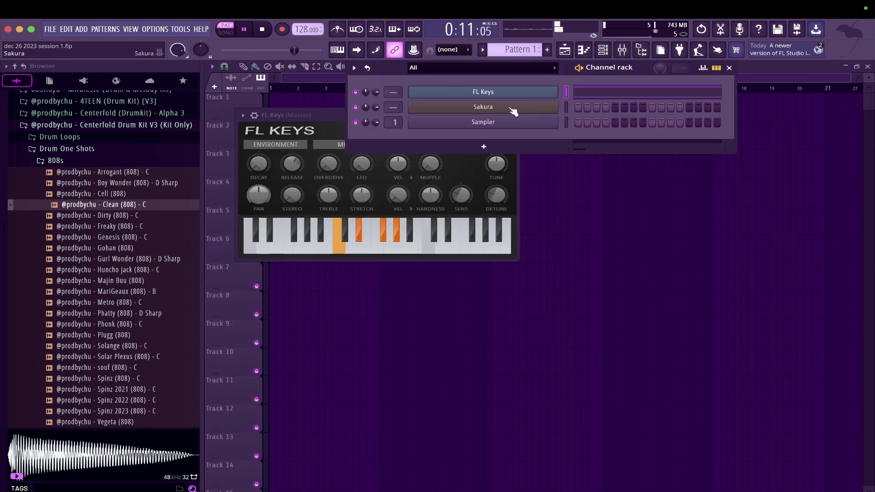
Open the Sakura channel's notes in the piano roll.
{"action": "right_click", "coordinate": [513, 111]}
{"action": "left_click", "coordinate": [578, 108]}
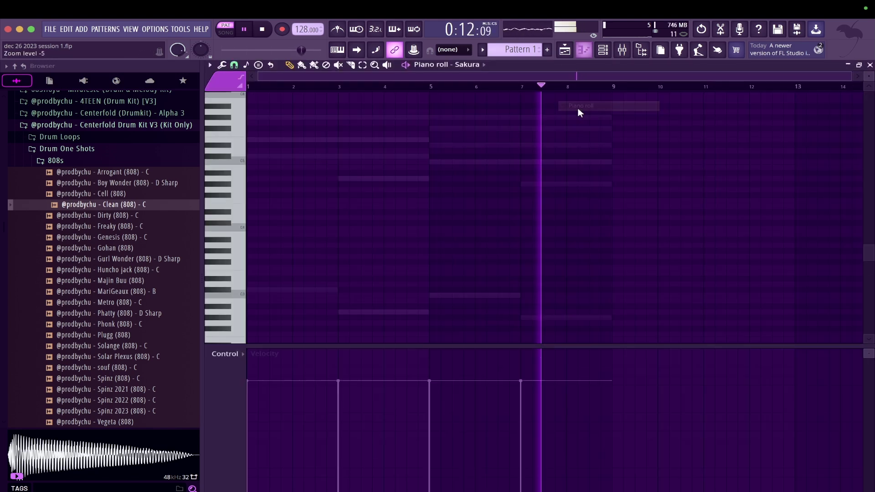
{"action": "left_click", "coordinate": [869, 65]}
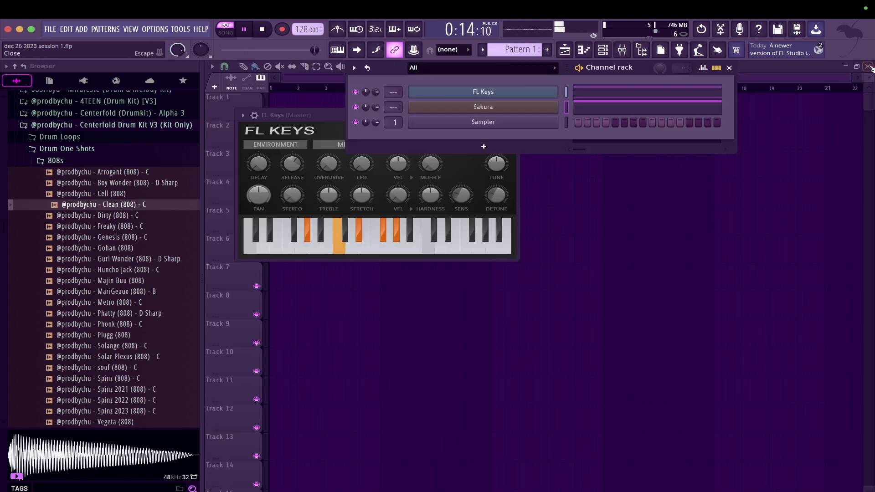
{"action": "left_click", "coordinate": [610, 116]}
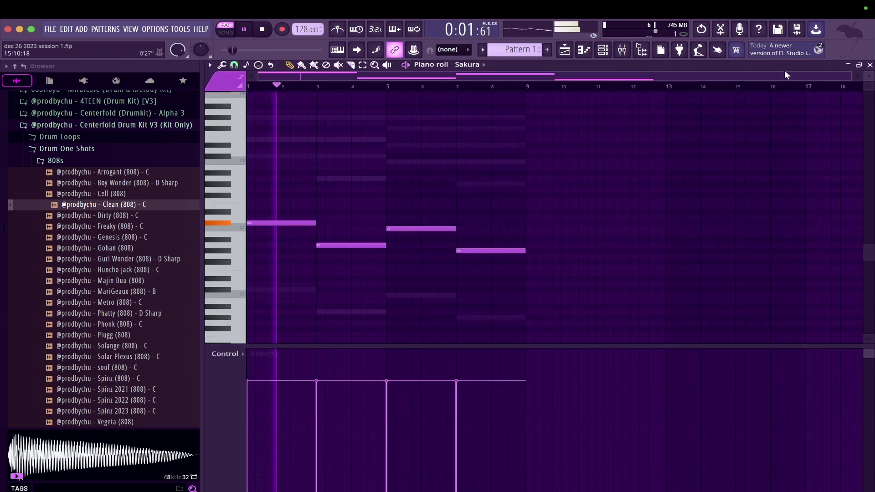
Raise the Sakura notes at bars 3 and 7 by one octave and turn on the metronome.
{"action": "key", "text": "z"}
{"action": "left_click_drag", "start_coordinate": [486, 269], "coordinate": [330, 231]}
{"action": "key", "text": "ctrl+Up"}
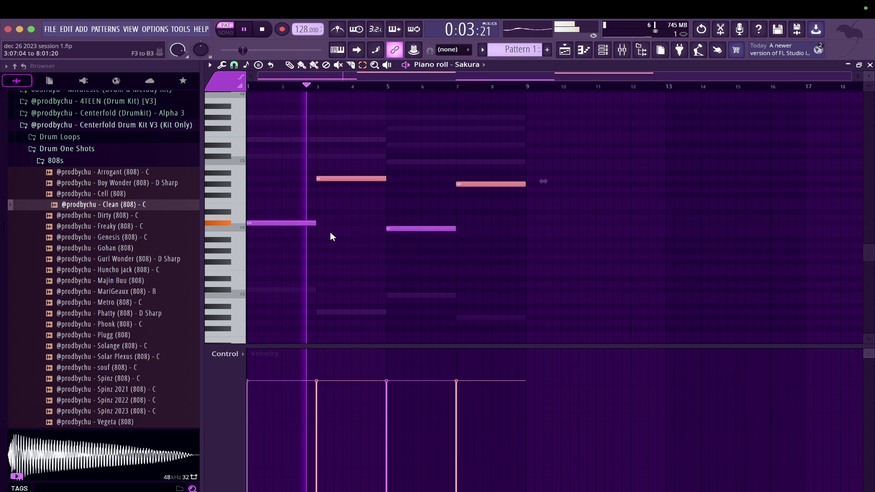
{"action": "left_click", "coordinate": [338, 30]}
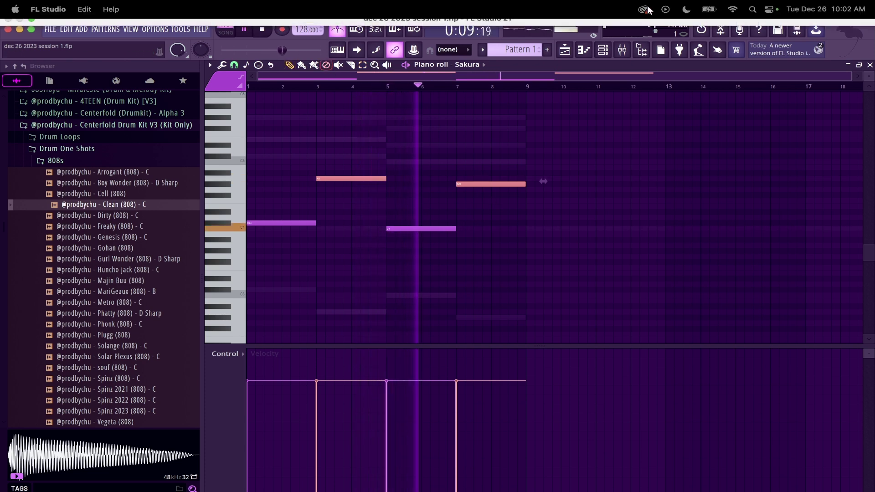
Close the piano roll and browse the saved mixer track states for the Master track.
{"action": "left_click", "coordinate": [870, 65]}
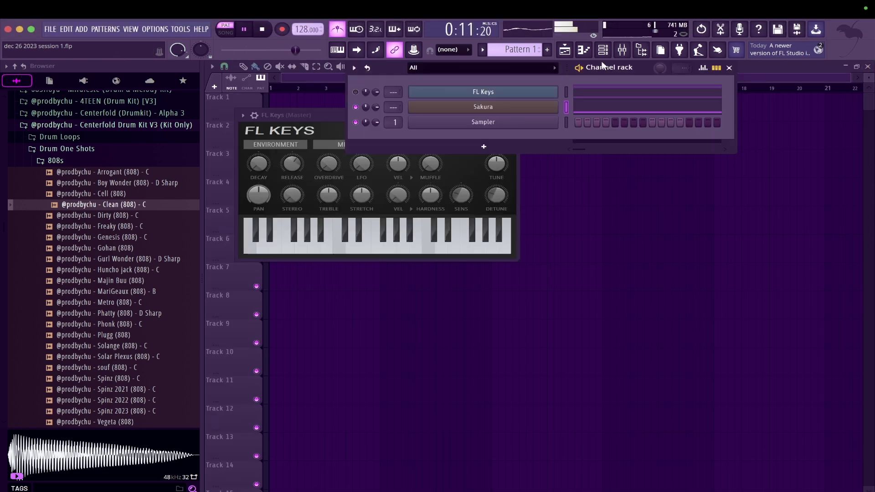
{"action": "left_click", "coordinate": [625, 52]}
{"action": "right_click", "coordinate": [250, 179]}
{"action": "key", "text": "f"}
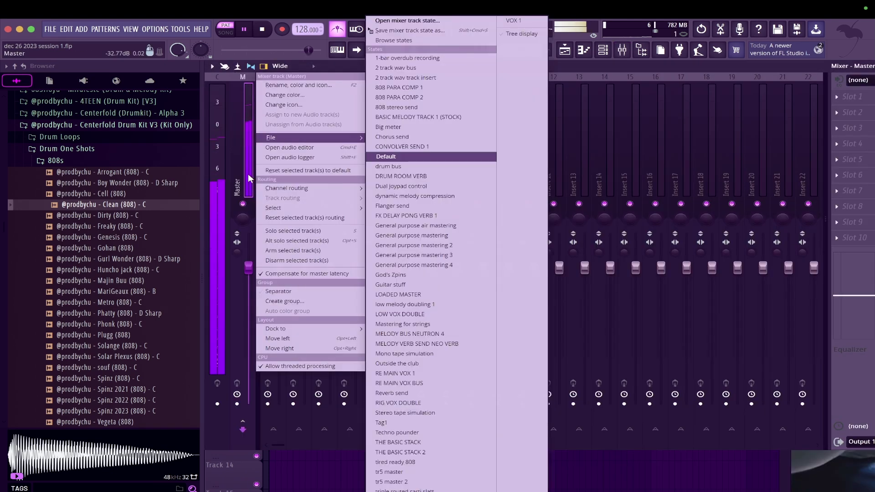
{"action": "key", "text": "o"}
{"action": "scroll", "coordinate": [478, 191], "scroll_direction": "down", "scroll_amount": 5}
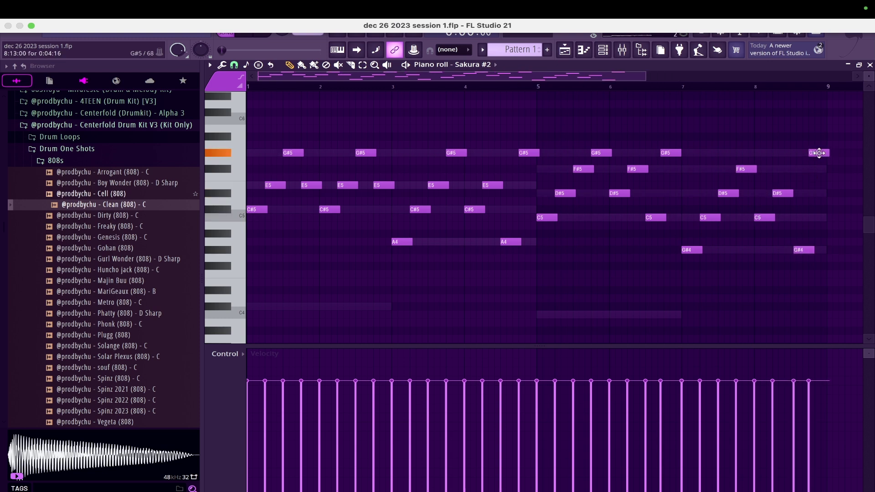
Nudge the bar 8 G#4 slightly earlier and the bar 6 G#5 slightly later, and draw varied, lower velocities for the Sakura #2 melody.
{"action": "left_click_drag", "start_coordinate": [802, 247], "coordinate": [796, 248]}
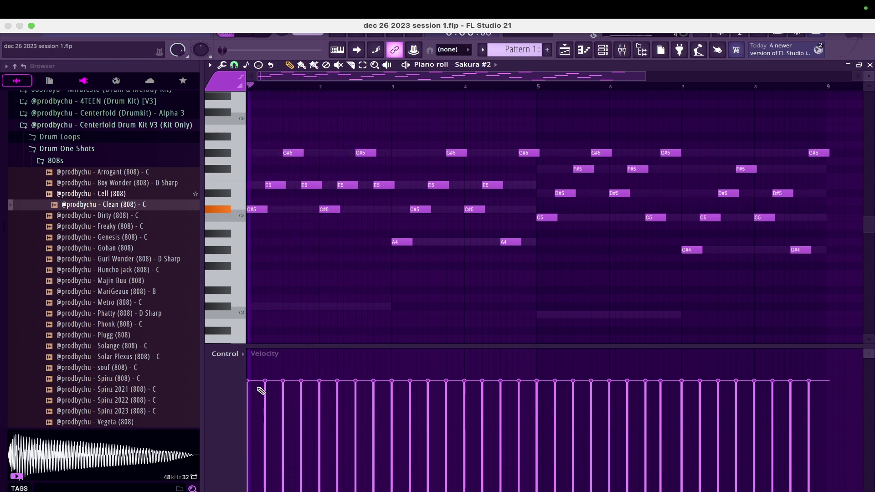
{"action": "mouse_move", "coordinate": [267, 405]}
{"action": "left_mouse_down"}
{"action": "mouse_move", "coordinate": [285, 390]}
{"action": "mouse_move", "coordinate": [338, 404]}
{"action": "mouse_move", "coordinate": [438, 400]}
{"action": "mouse_move", "coordinate": [390, 396]}
{"action": "mouse_move", "coordinate": [592, 406]}
{"action": "mouse_move", "coordinate": [556, 406]}
{"action": "left_mouse_up"}
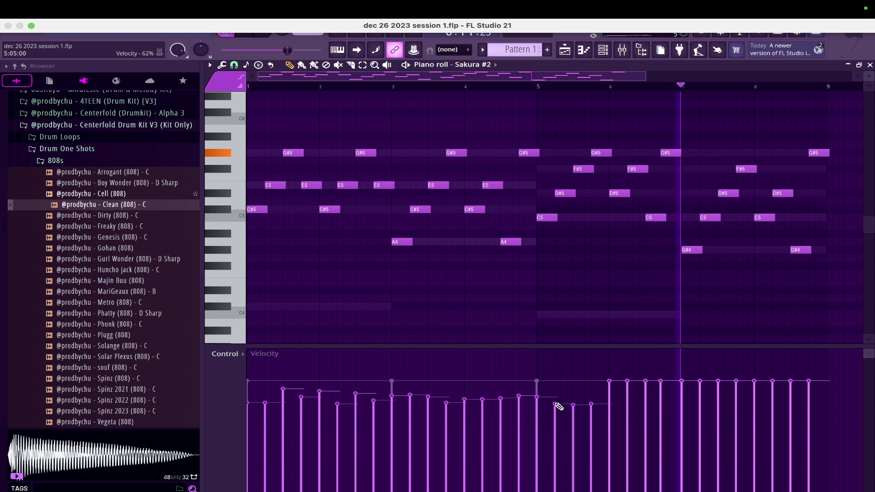
{"action": "left_click_drag", "start_coordinate": [670, 152], "coordinate": [673, 152]}
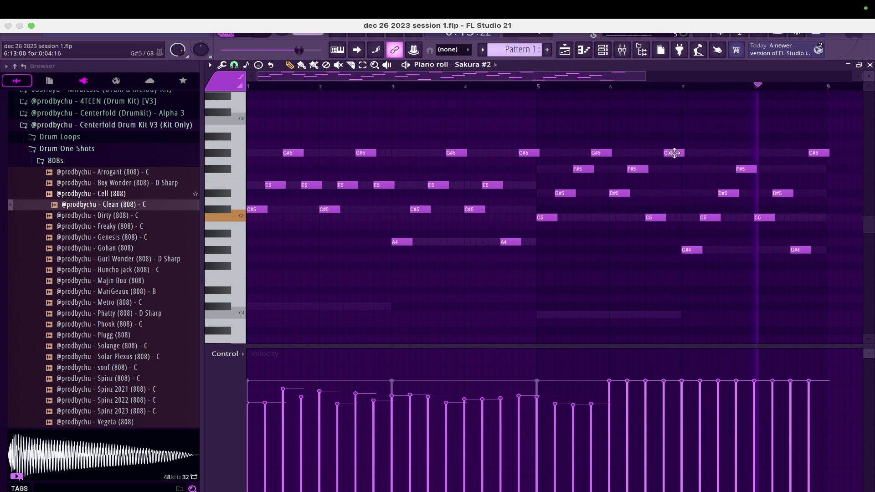
{"action": "left_click", "coordinate": [609, 392]}
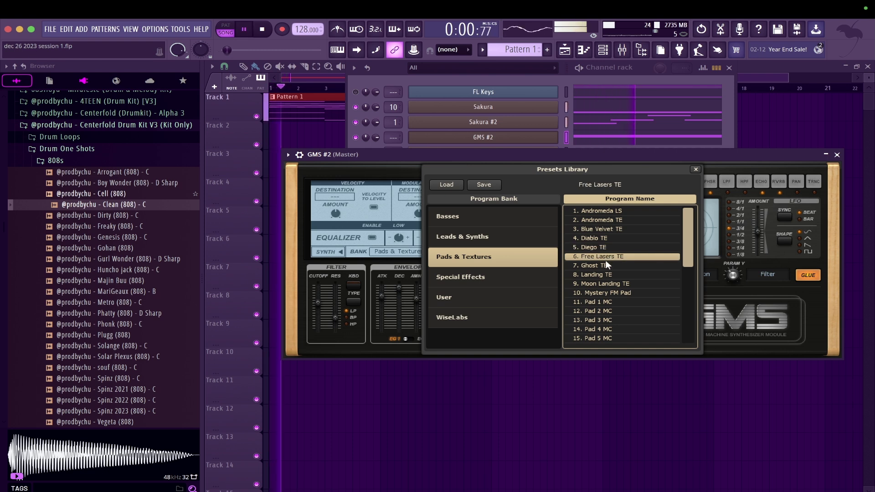
Audition the Ghost TE and Landing TE pads in GMS #2, load Moon Landing TE, and close the synth.
{"action": "left_click", "coordinate": [605, 265]}
{"action": "key", "text": "space"}
{"action": "key", "text": "space"}
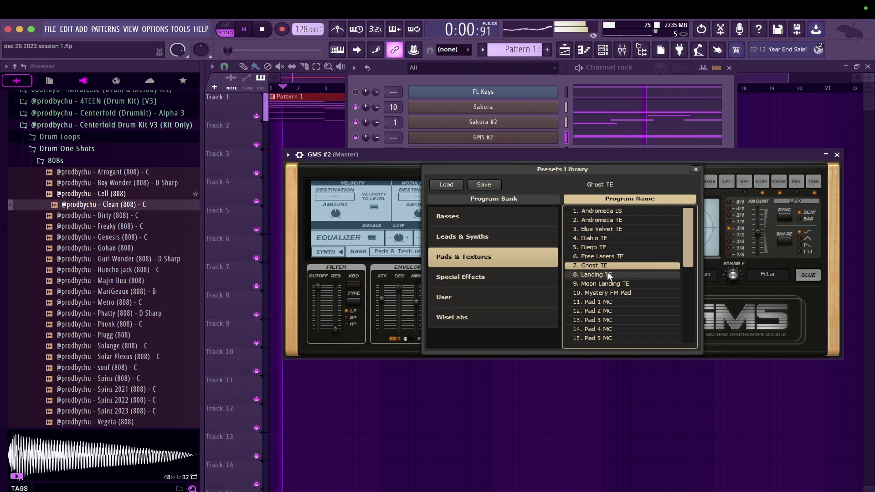
{"action": "left_click", "coordinate": [607, 275]}
{"action": "key", "text": "space"}
{"action": "left_click", "coordinate": [608, 283]}
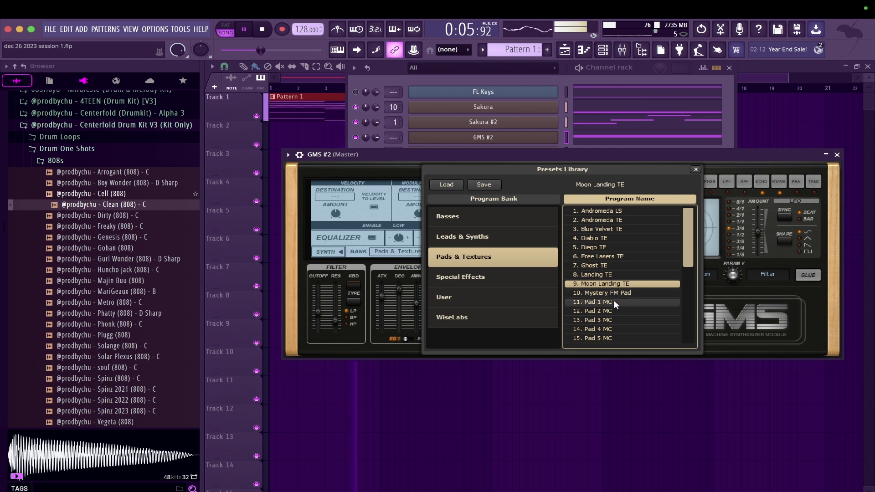
{"action": "left_click", "coordinate": [837, 155]}
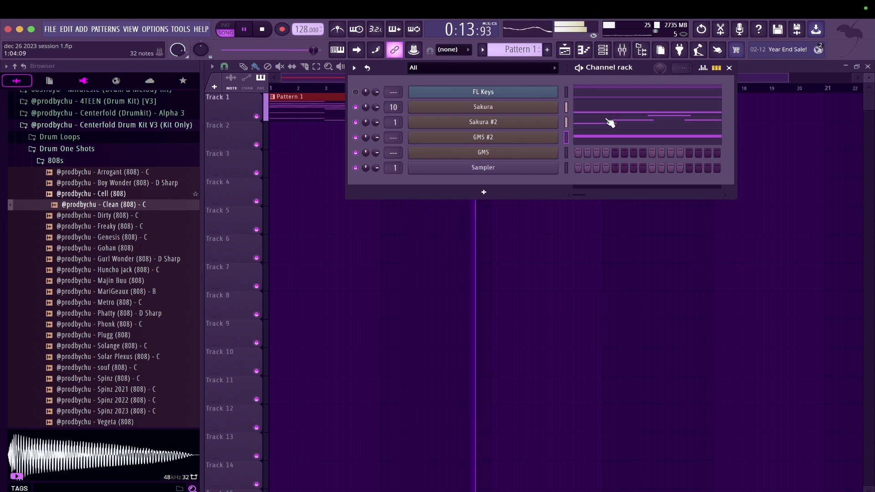
Pan the four short Sakura notes starting at bar 4 alternately right and left, with varying amounts.
{"action": "left_click", "coordinate": [610, 123]}
{"action": "left_click", "coordinate": [463, 399]}
{"action": "left_click", "coordinate": [482, 444]}
{"action": "left_click", "coordinate": [500, 373]}
{"action": "left_click", "coordinate": [518, 468]}
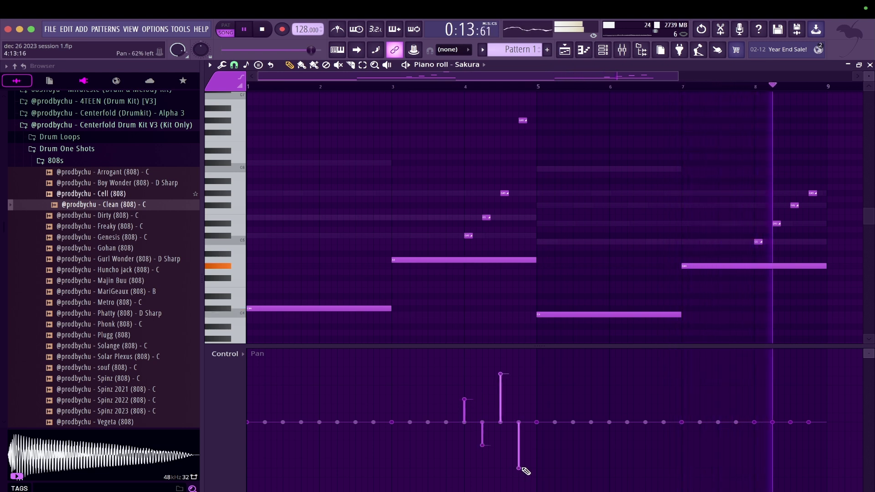
Pan the four short Sakura notes in bar 8 alternately right and left, and close the piano roll.
{"action": "left_click", "coordinate": [754, 397]}
{"action": "left_click", "coordinate": [755, 381]}
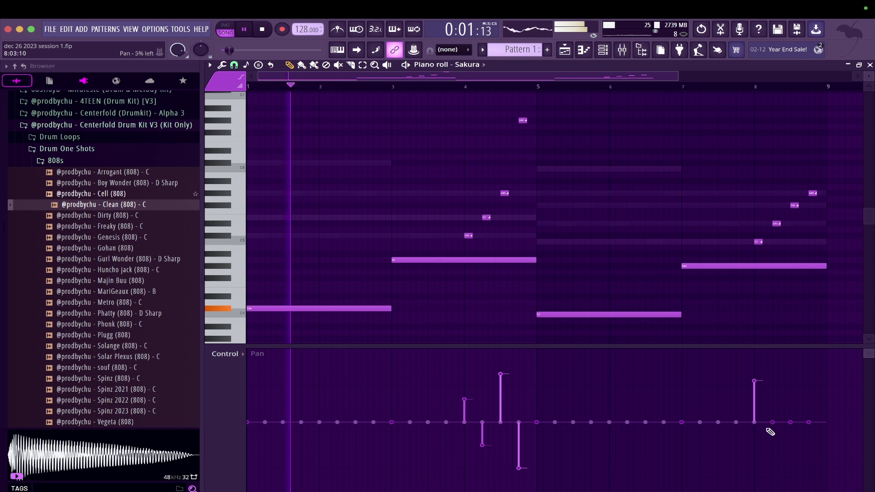
{"action": "left_click", "coordinate": [790, 405]}
{"action": "left_click", "coordinate": [808, 436]}
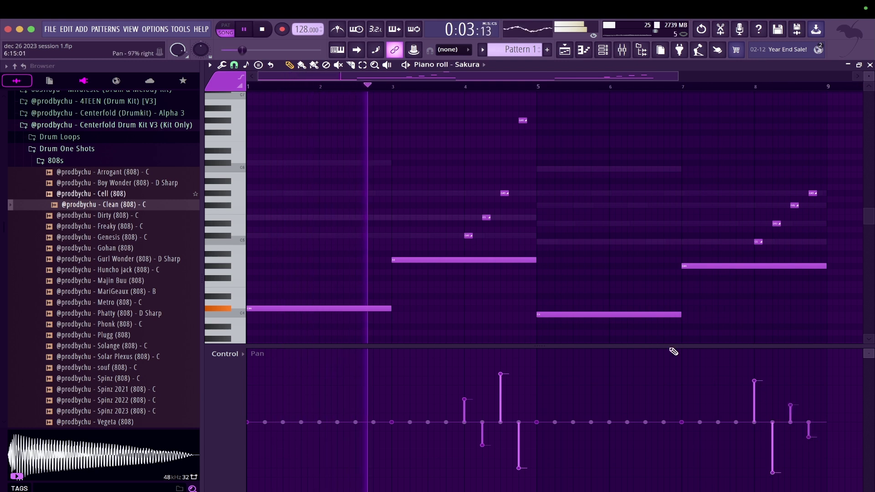
{"action": "left_click", "coordinate": [869, 65]}
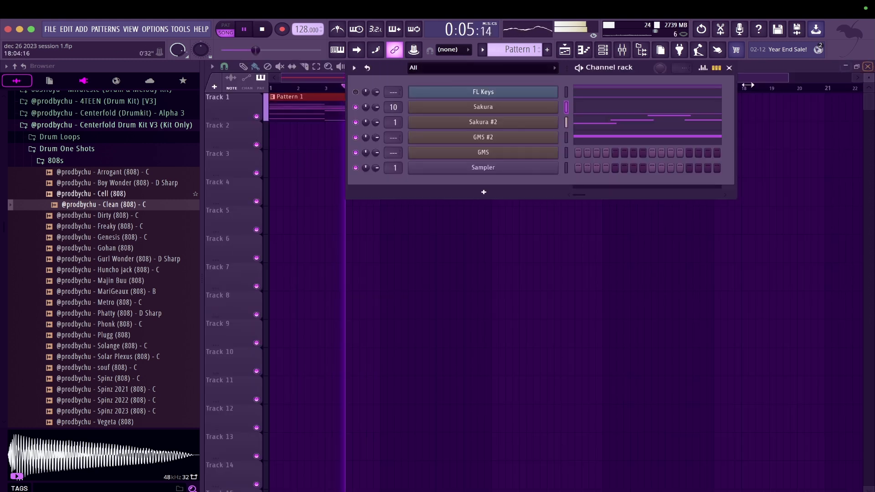
Bring up the mixer with the Hihat (Drank) channel selected.
{"action": "key", "text": "F6"}
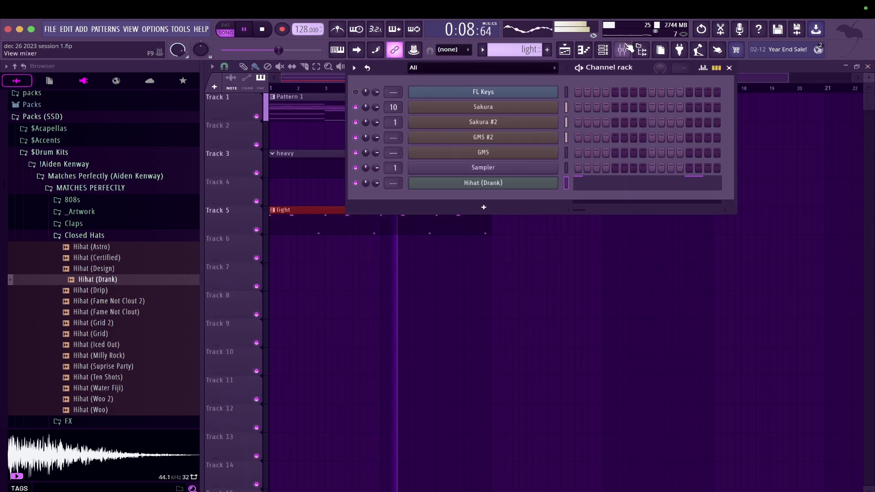
{"action": "left_click", "coordinate": [631, 44]}
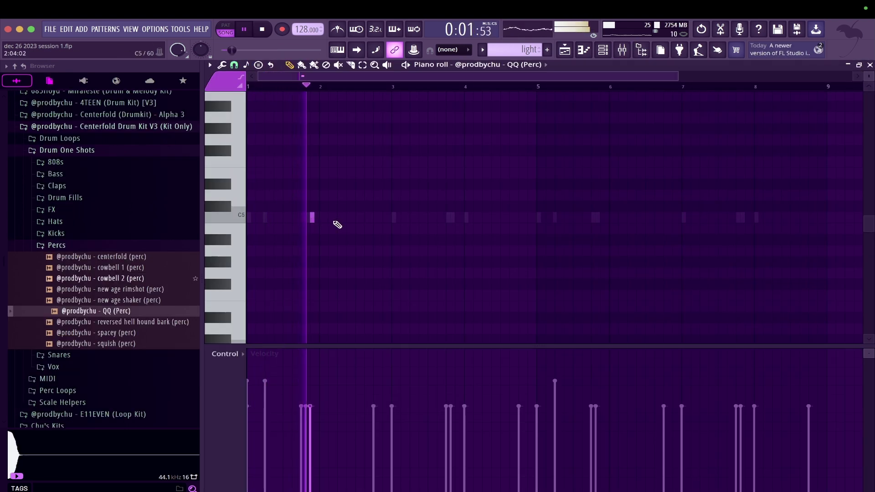
Add a second C5 QQ (Perc) hit early in bar 2, duplicate both hits four bars onward, and close the piano roll.
{"action": "left_click", "coordinate": [329, 217]}
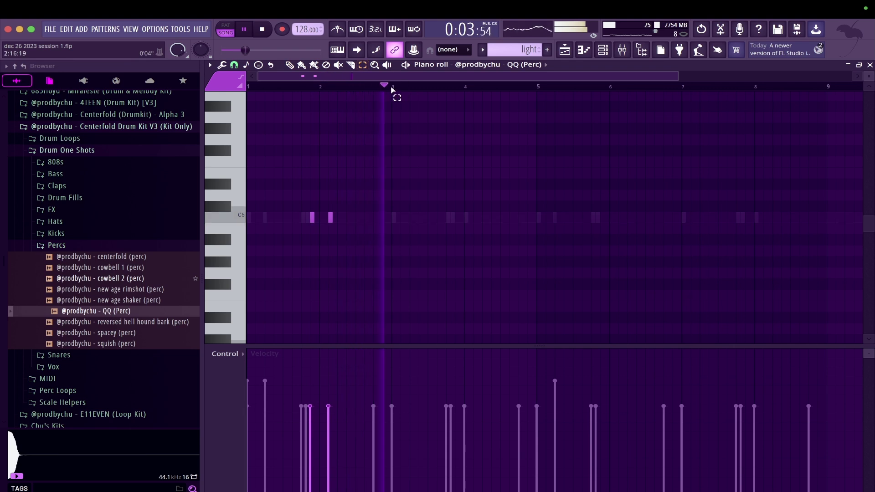
{"action": "key", "text": "ctrl+a"}
{"action": "key", "text": "ctrl+b"}
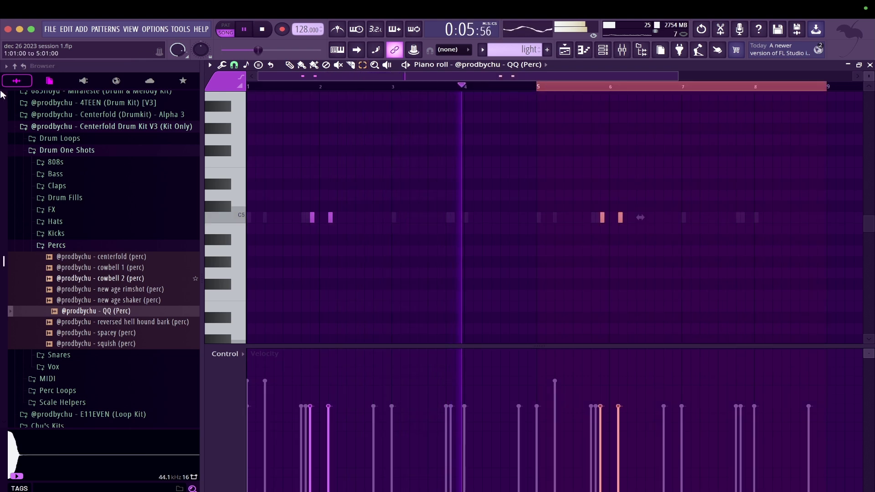
{"action": "left_click", "coordinate": [868, 65]}
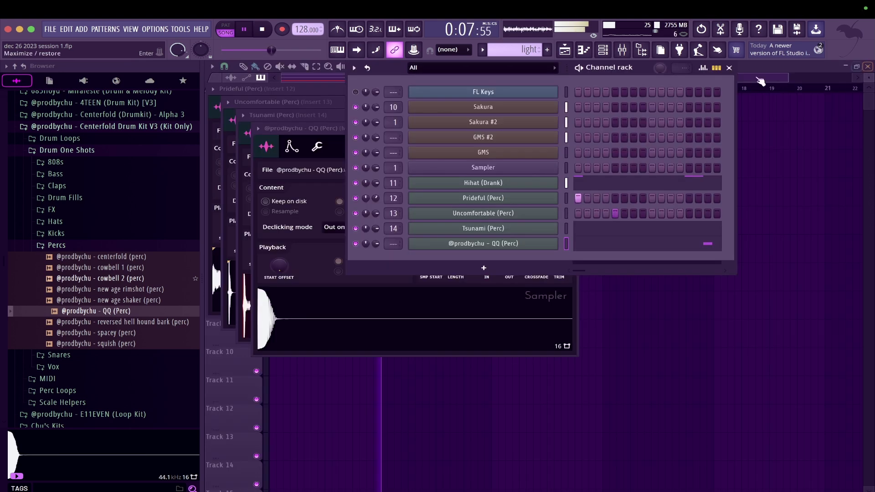
{"action": "scroll", "coordinate": [122, 222], "scroll_direction": "up", "scroll_amount": 3}
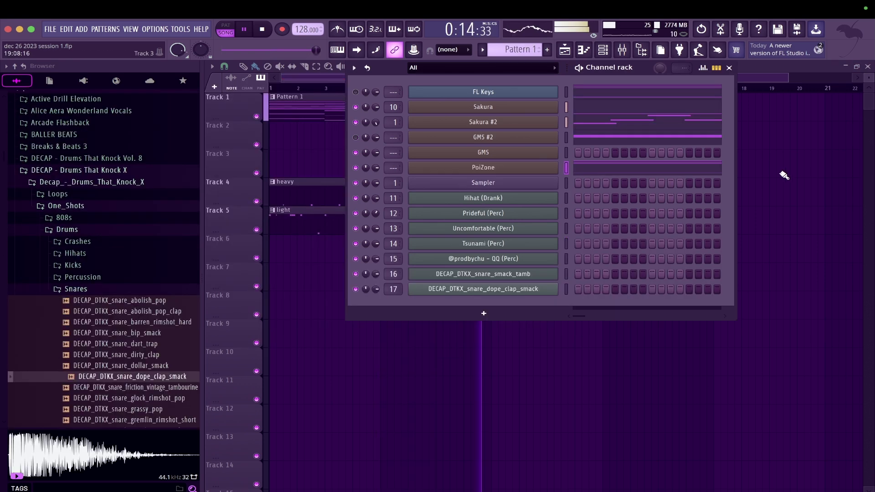
Review the PoiZone chords in the piano roll and save the project.
{"action": "key", "text": "F7"}
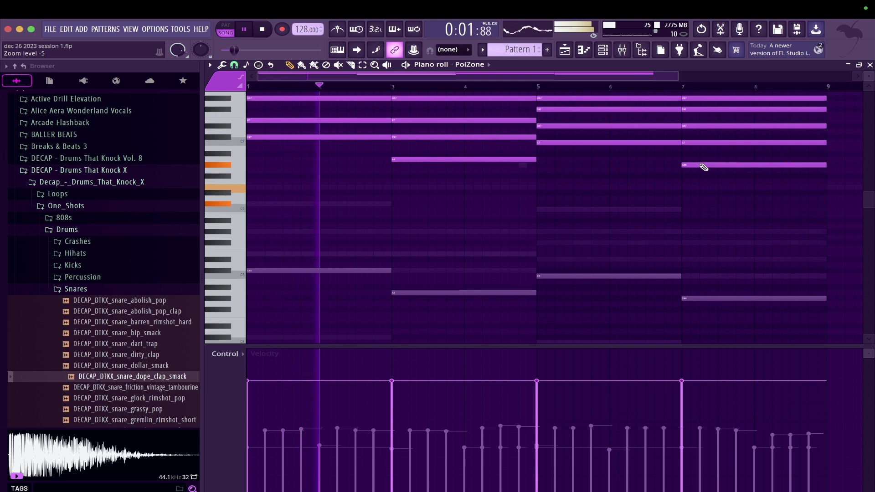
{"action": "key", "text": "ctrl+s"}
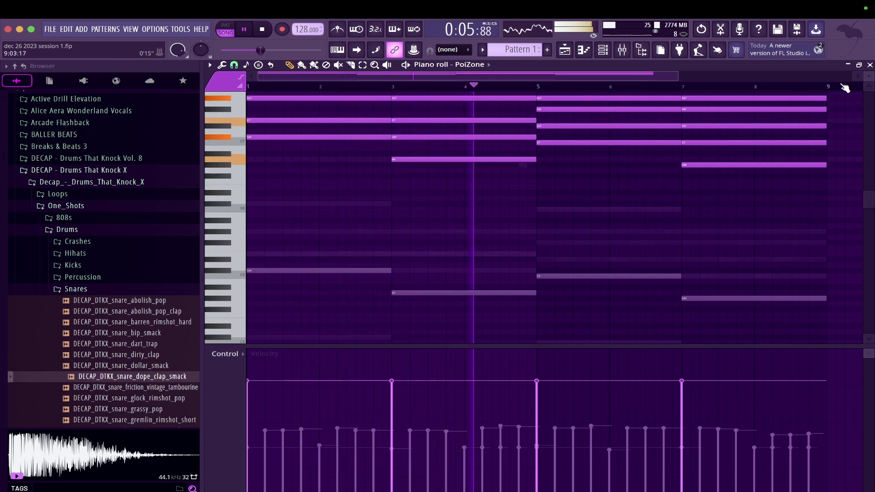
{"action": "left_click", "coordinate": [869, 65]}
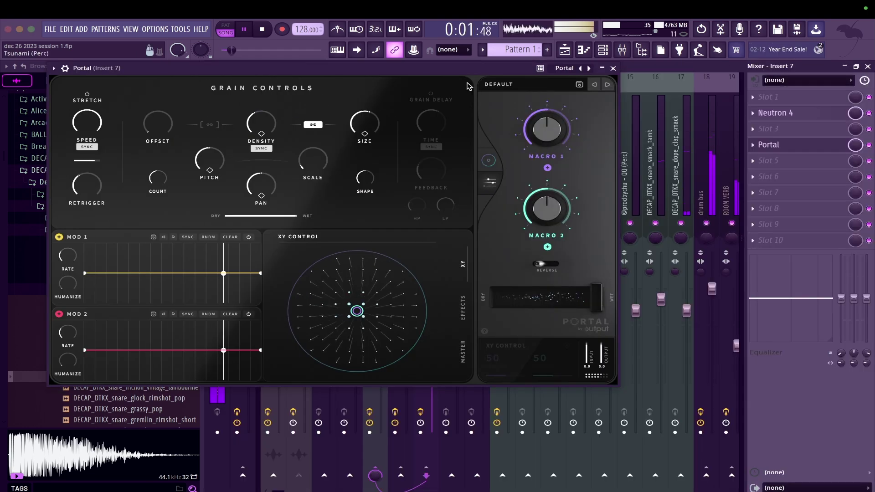
Load the Glitter user preset in Portal on Insert 7 and close the plugin.
{"action": "left_click", "coordinate": [501, 86]}
{"action": "scroll", "coordinate": [114, 337], "scroll_direction": "down", "scroll_amount": 5}
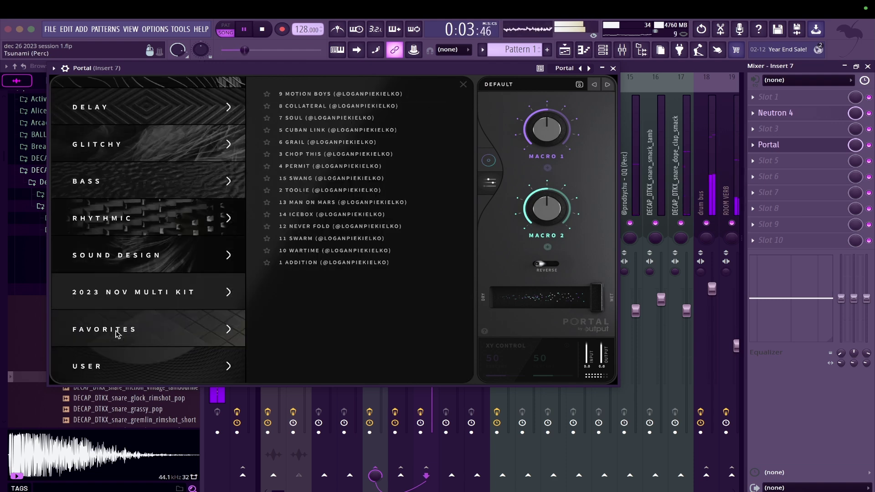
{"action": "left_click", "coordinate": [109, 364]}
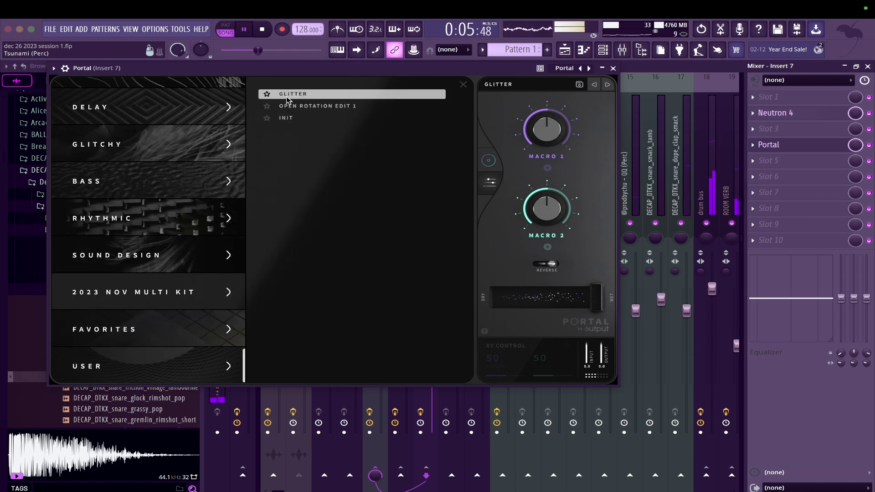
{"action": "left_click", "coordinate": [613, 68]}
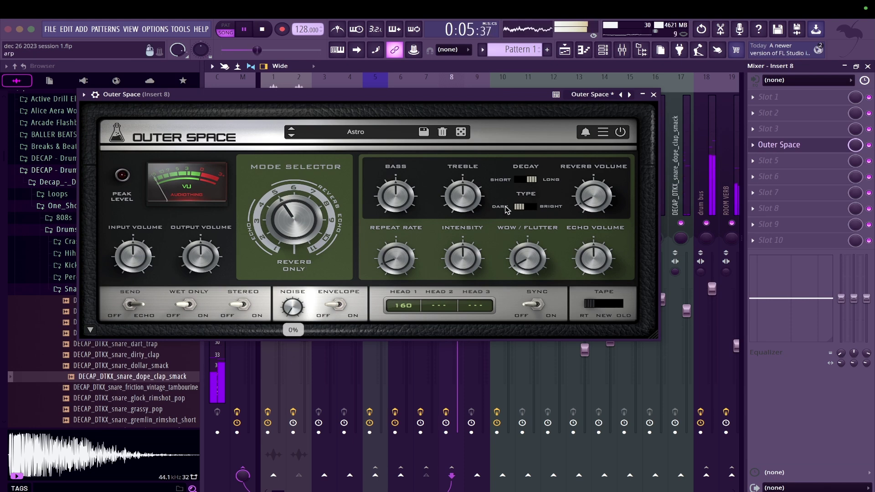
Check Outer Space on Insert 8, the portal send track and Cymatics Origin on pluck harp, closing both plugins.
{"action": "left_click", "coordinate": [653, 94]}
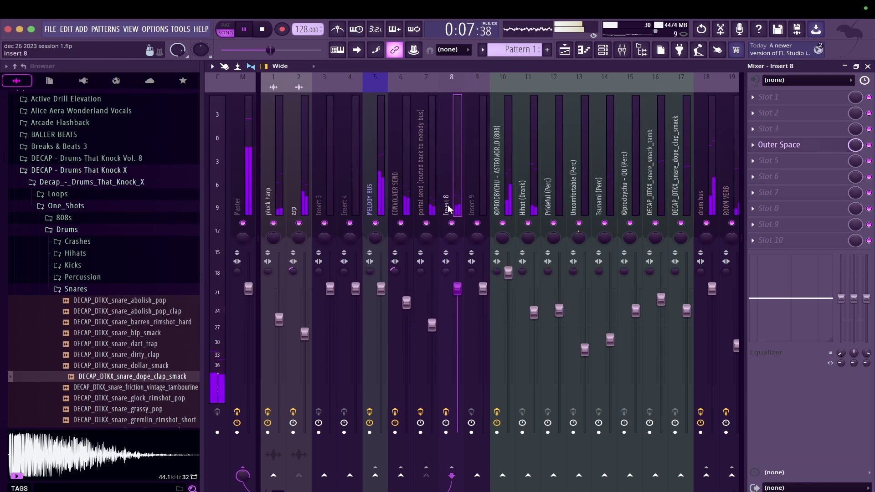
{"action": "left_click", "coordinate": [432, 325]}
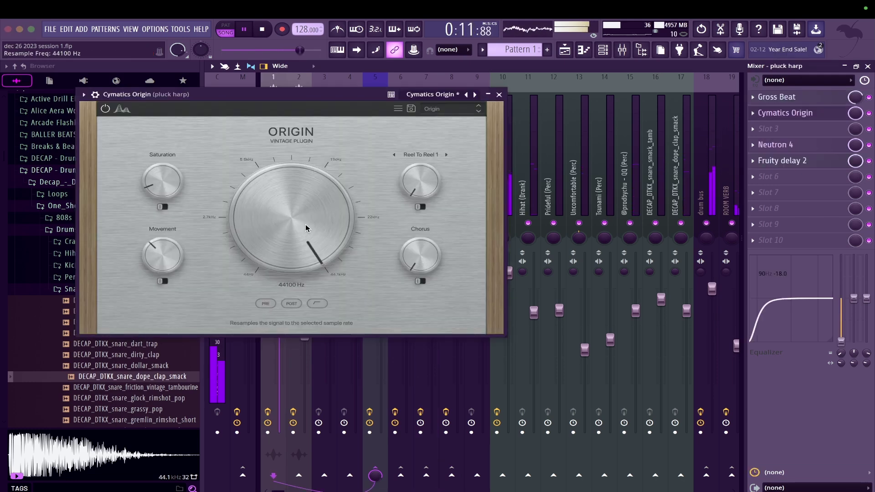
{"action": "left_click", "coordinate": [498, 94]}
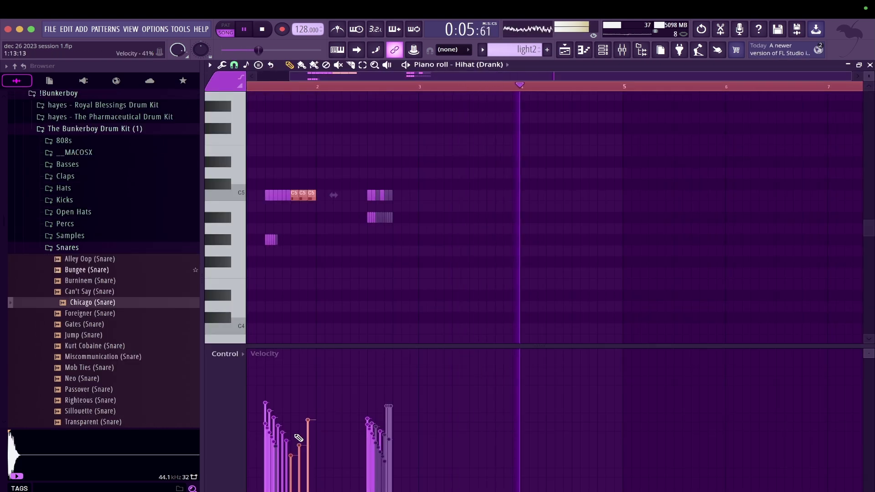
Raise the velocities of the last hi-hat notes in bar 1 and duplicate the two-bar light2 pattern across eight bars.
{"action": "left_click_drag", "start_coordinate": [299, 437], "coordinate": [308, 413]}
{"action": "scroll", "coordinate": [371, 273], "scroll_direction": "down", "scroll_amount": 3}
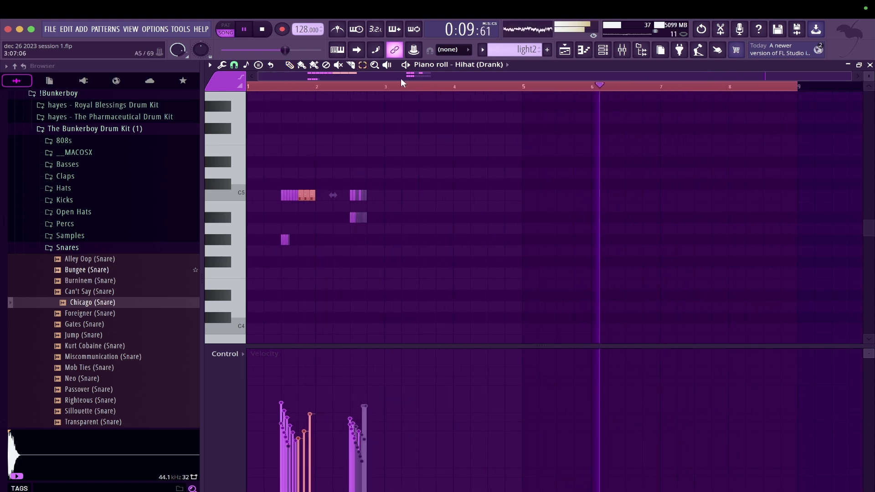
{"action": "left_click_drag", "start_coordinate": [386, 86], "coordinate": [0, 96]}
{"action": "key", "text": "ctrl+b"}
{"action": "key", "text": "ctrl+b"}
{"action": "key", "text": "ctrl+b"}
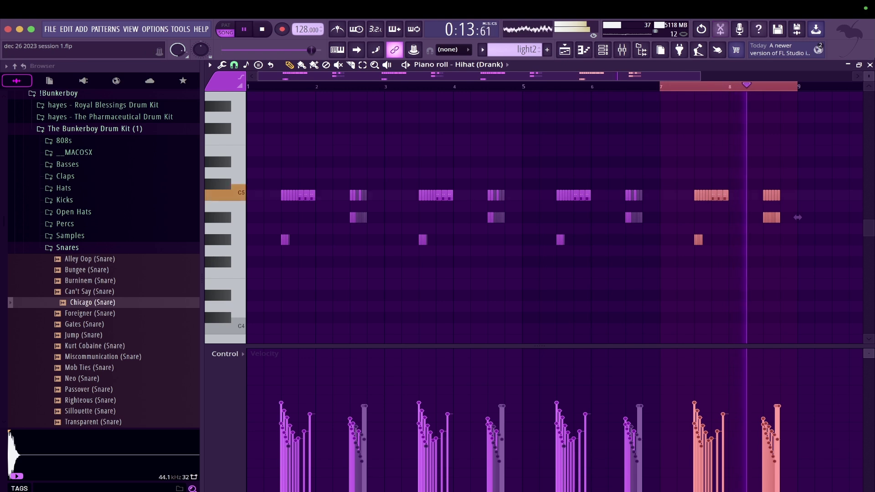
{"action": "left_click", "coordinate": [869, 65]}
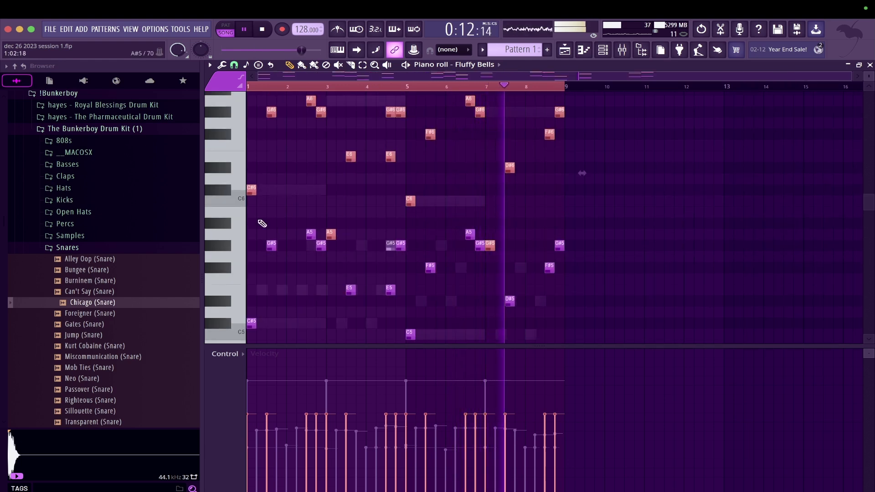
Deselect the Fluffy Bells notes and close the piano roll.
{"action": "key", "text": "ctrl+d"}
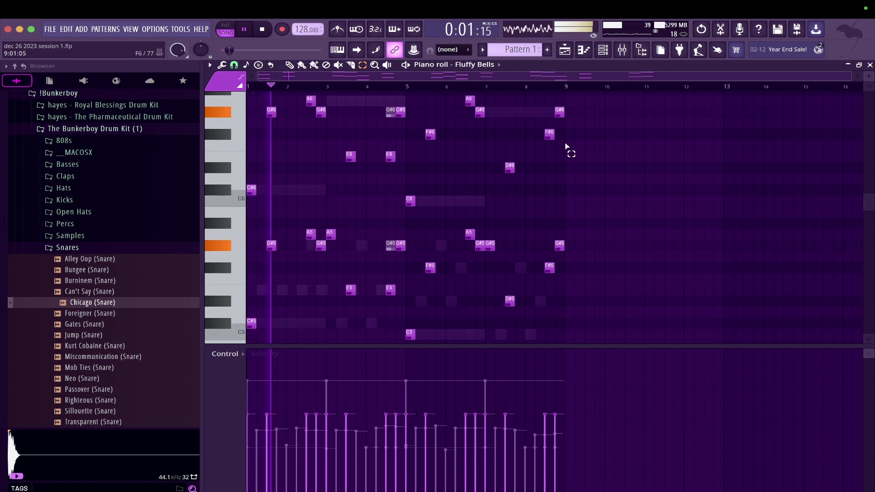
{"action": "key", "text": "alt+s"}
{"action": "key", "text": "Escape"}
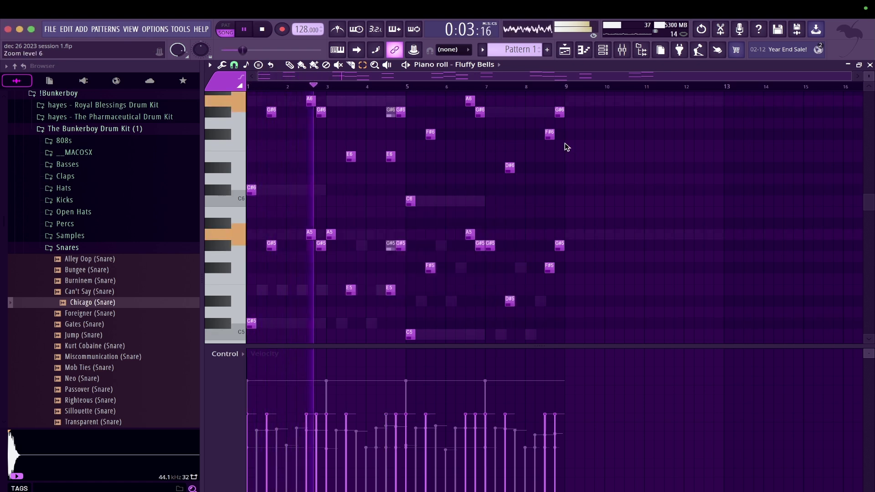
{"action": "left_click", "coordinate": [869, 65]}
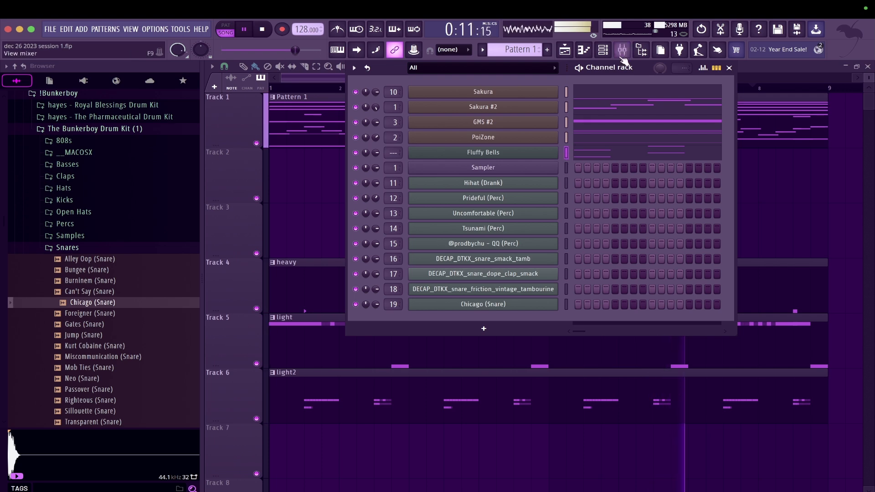
Route the Fluffy Bells channel to mixer insert 4.
{"action": "left_click", "coordinate": [622, 51]}
{"action": "left_click", "coordinate": [346, 207]}
{"action": "right_click", "coordinate": [346, 207]}
{"action": "left_click", "coordinate": [545, 231]}
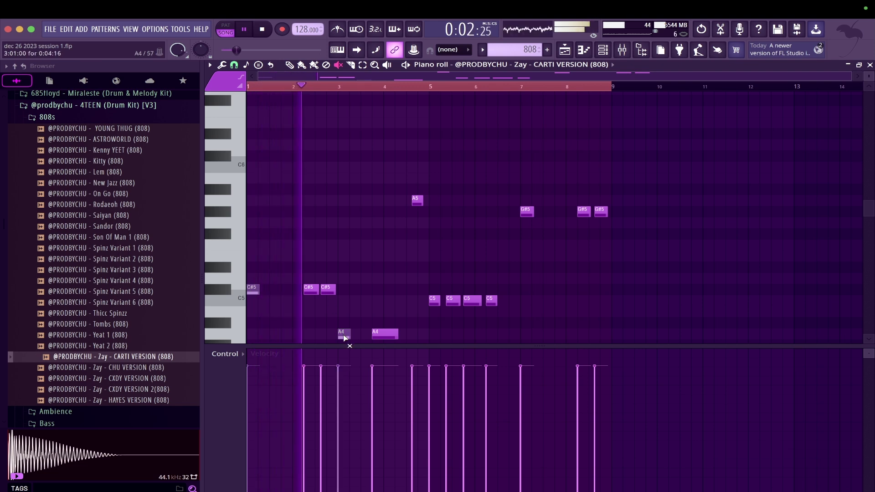
Mute the first two C5 notes in bar 5 and the G#5 note at bar 7 of the 808 pattern.
{"action": "left_click", "coordinate": [434, 300]}
{"action": "left_click", "coordinate": [451, 300]}
{"action": "key", "text": "p"}
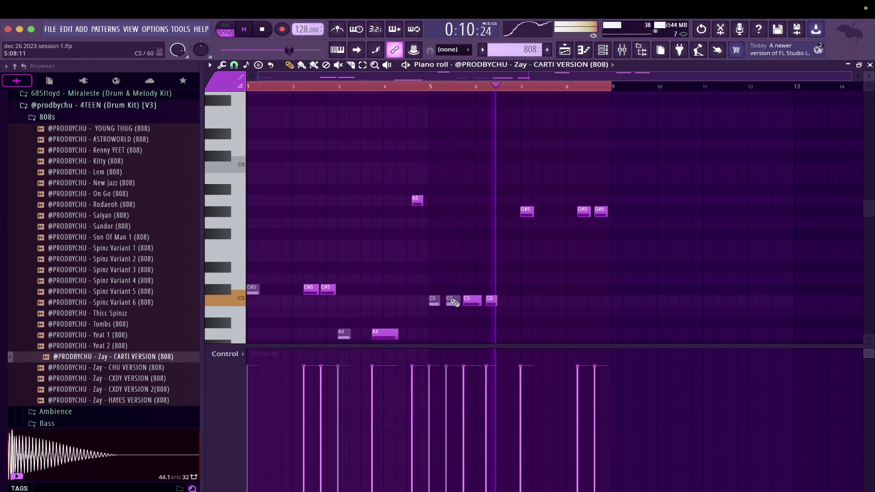
{"action": "key", "text": "t"}
{"action": "left_click", "coordinate": [529, 210]}
{"action": "key", "text": "e"}
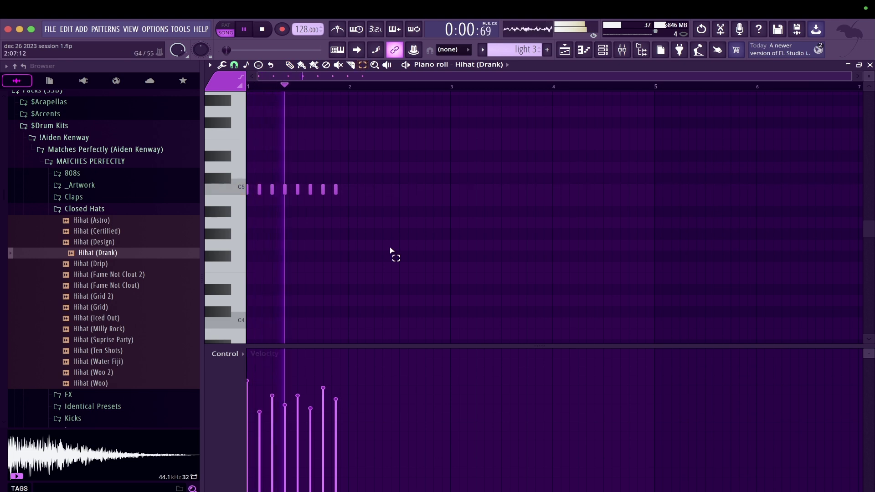
Lengthen the light 3 hi-hat notes until they meet, and duplicate the one-bar pattern to fill four bars.
{"action": "key", "text": "super+l"}
{"action": "key", "text": "space"}
{"action": "key", "text": "space"}
{"action": "key", "text": "ctrl+b"}
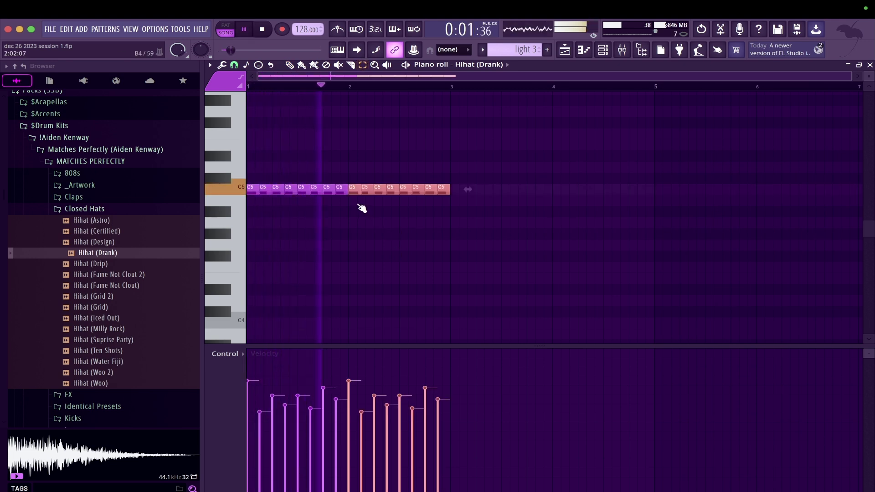
{"action": "key", "text": "ctrl+b"}
{"action": "key", "text": "ctrl+b"}
{"action": "key", "text": "super+d"}
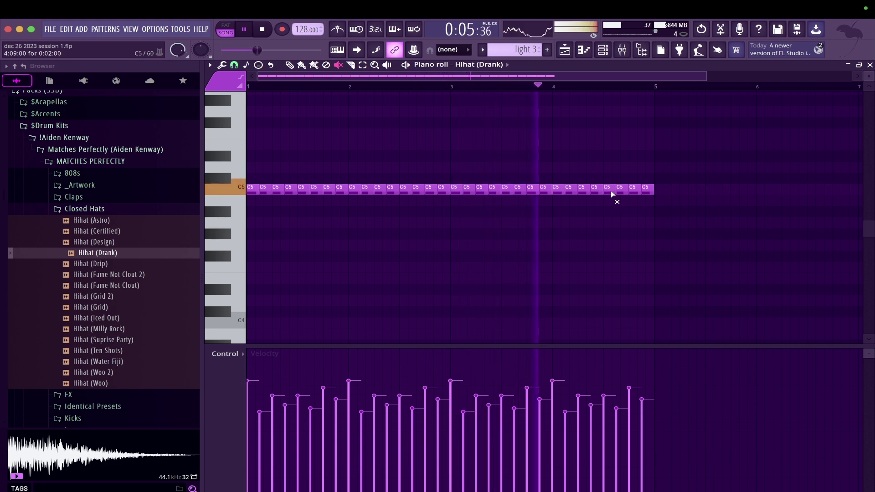
Mute the last four hi-hat notes of bar 4, and duplicate the unmuted four-bar hi-hat pattern into bars 5 to 8.
{"action": "left_click_drag", "start_coordinate": [615, 195], "coordinate": [687, 195]}
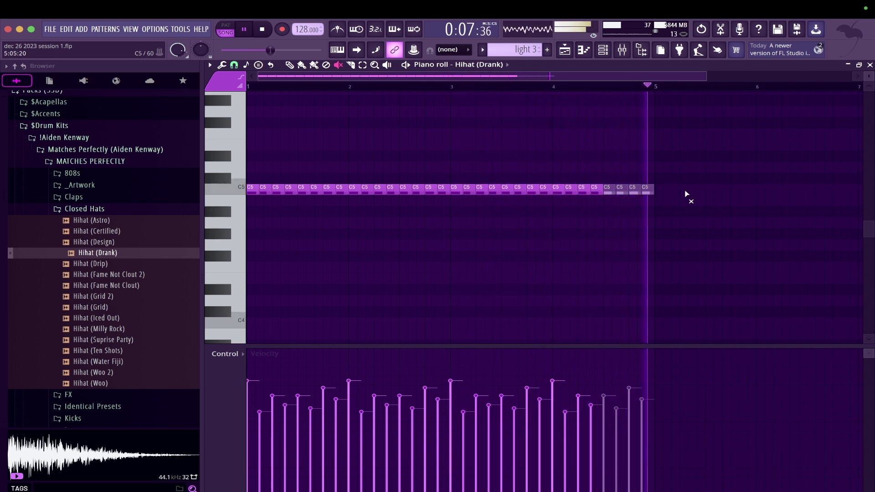
{"action": "key", "text": "ctrl+b"}
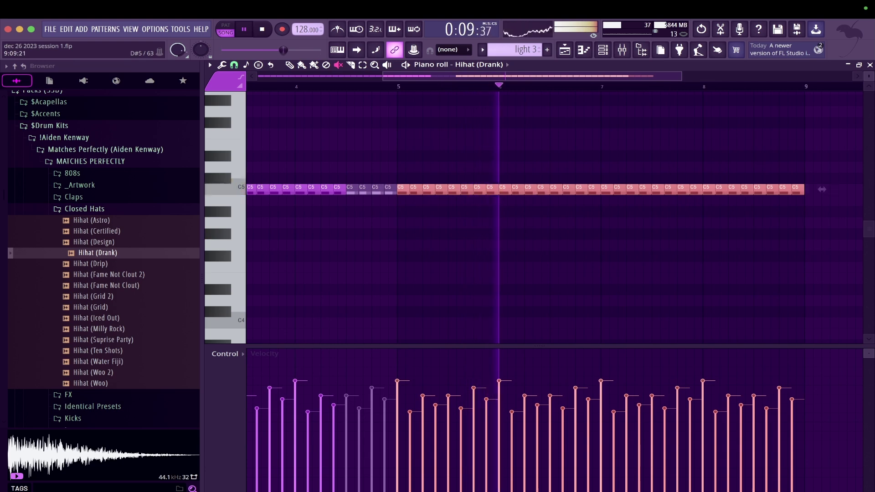
{"action": "left_click", "coordinate": [869, 65]}
Save the project.
{"action": "right_click", "coordinate": [789, 253], "text": "super"}
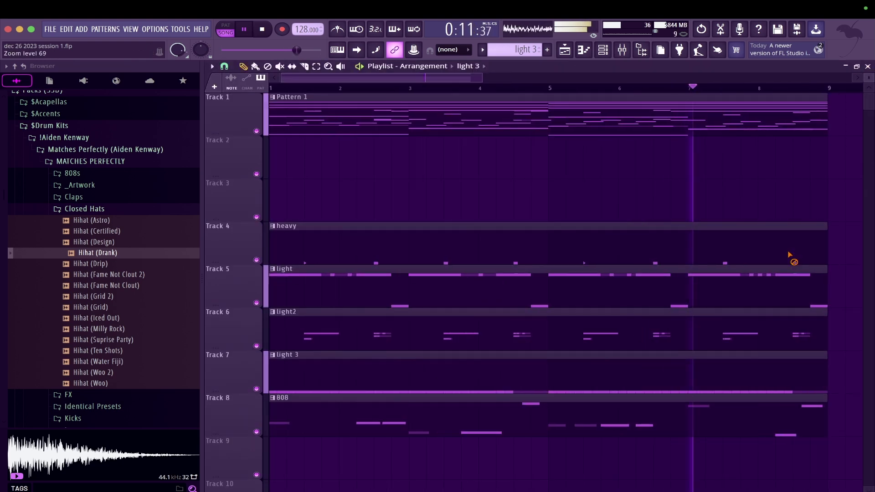
{"action": "key", "text": "super+s"}
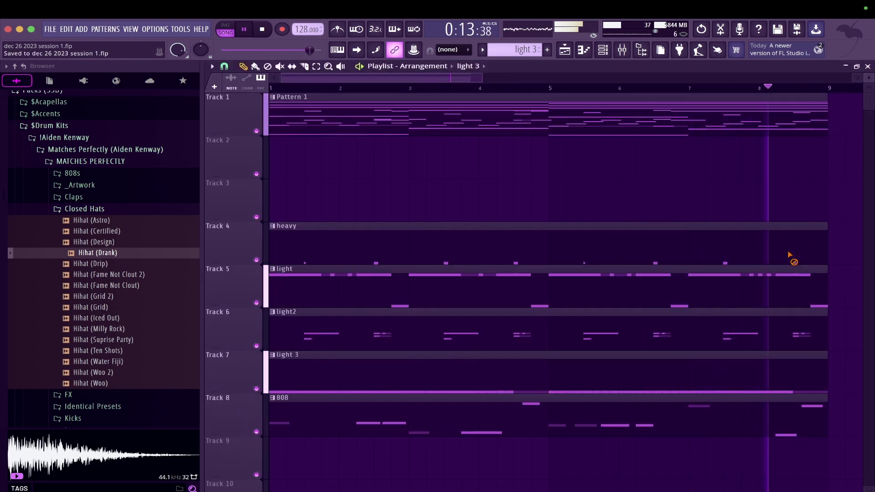
Extend the Ozone 9 Mix level automation clip to bar 57, the end of the arrangement.
{"action": "scroll", "coordinate": [578, 214], "scroll_direction": "down", "scroll_amount": 2}
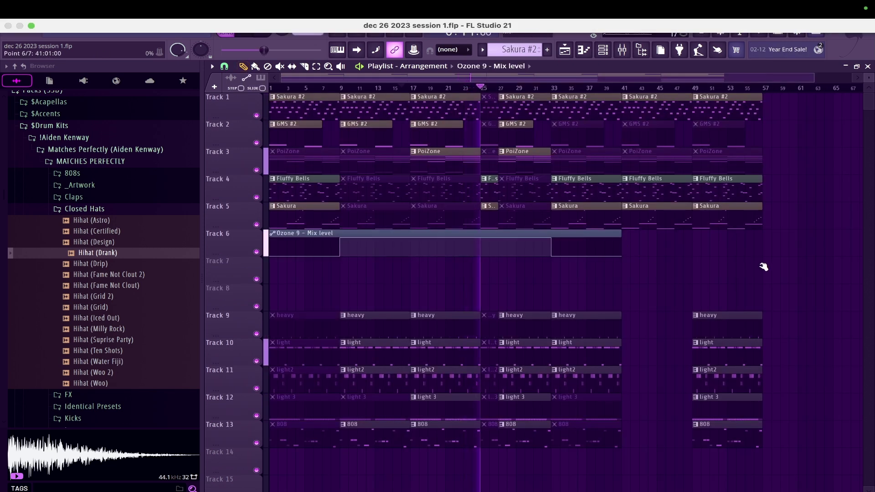
{"action": "left_click_drag", "start_coordinate": [621, 234], "coordinate": [762, 227]}
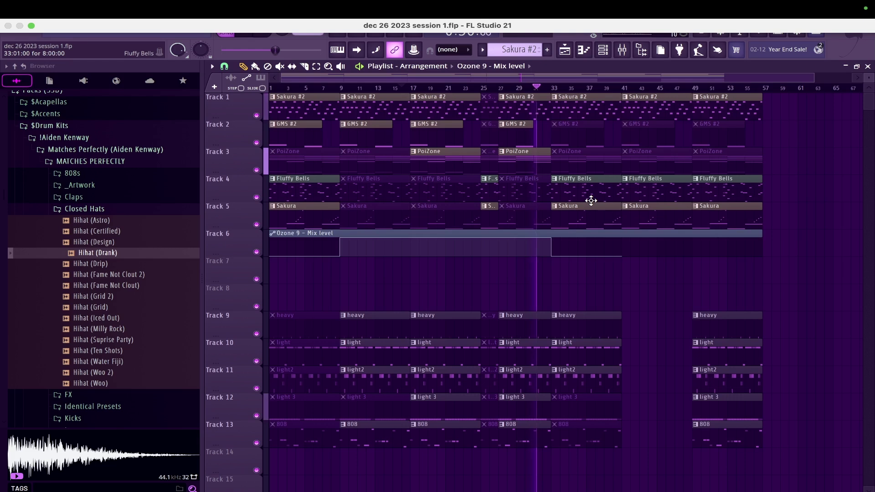
{"action": "scroll", "coordinate": [560, 205], "scroll_direction": "up", "scroll_amount": 1}
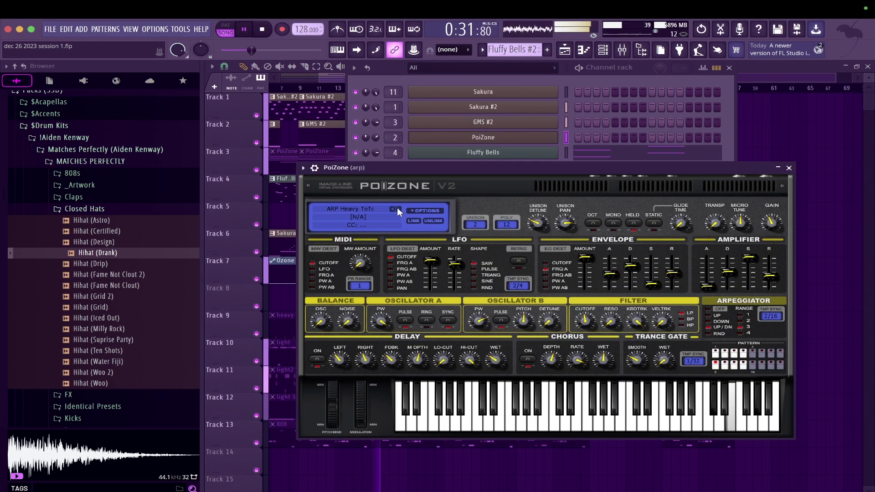
Step through PoiZone's arpeggio presets to ARP It Wasn't Tm ToTc and close the synth.
{"action": "left_click", "coordinate": [397, 206]}
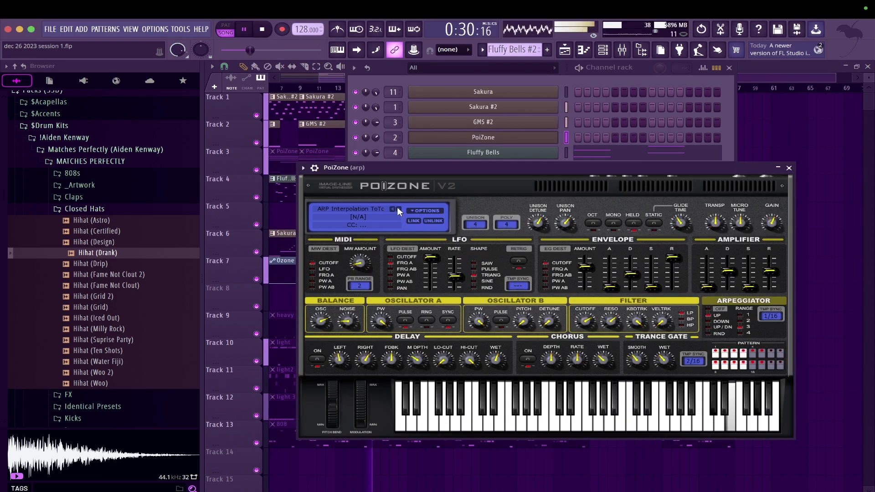
{"action": "left_click", "coordinate": [397, 207]}
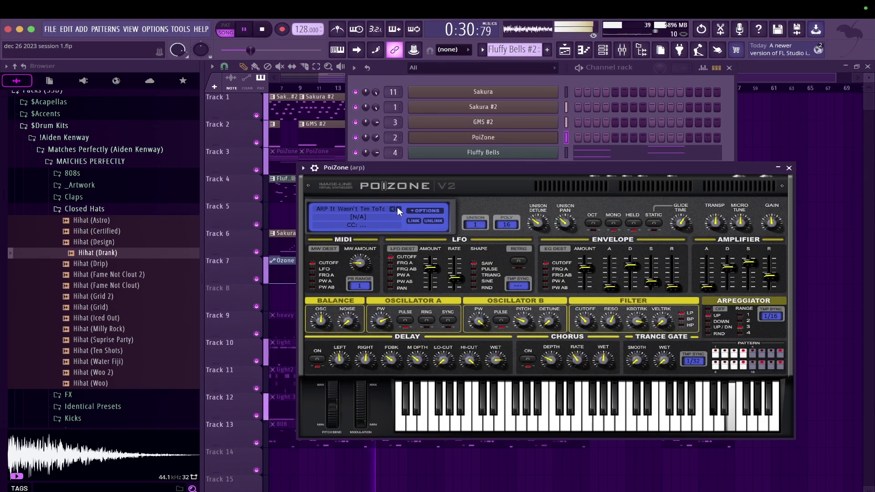
{"action": "left_click", "coordinate": [789, 167]}
Switch the arp track's send to the portal send off and on again, and lower the send level.
{"action": "key", "text": "F9"}
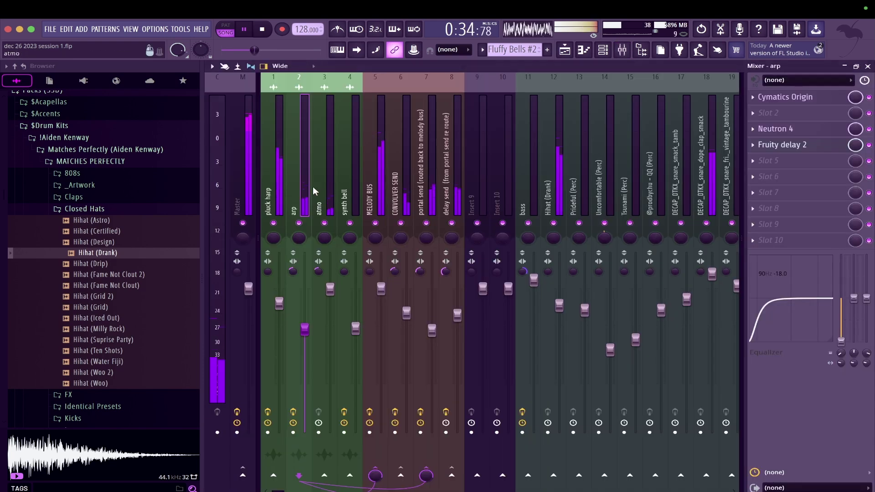
{"action": "left_click", "coordinate": [426, 470]}
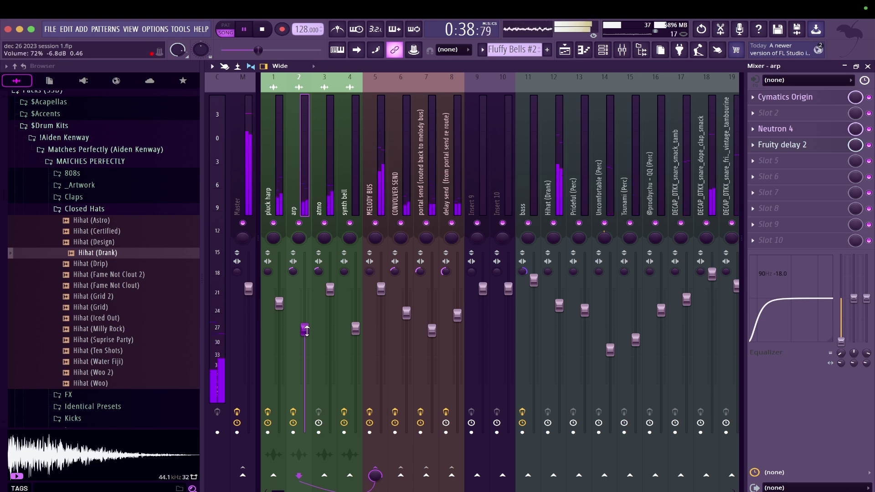
{"action": "left_click", "coordinate": [425, 475]}
{"action": "left_click_drag", "start_coordinate": [426, 475], "coordinate": [426, 489]}
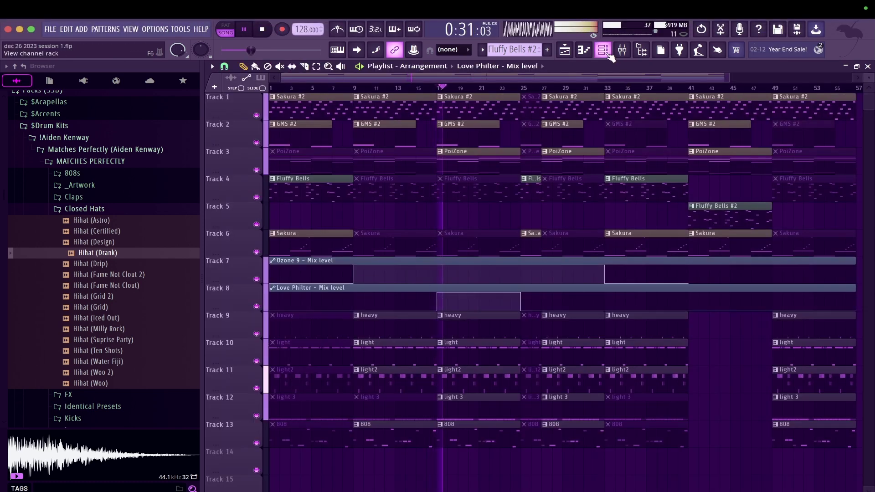
Set Fruity Love Philter on pluck harp to a cutoff frequency of 41% and an input volume of 80%.
{"action": "left_click", "coordinate": [621, 50]}
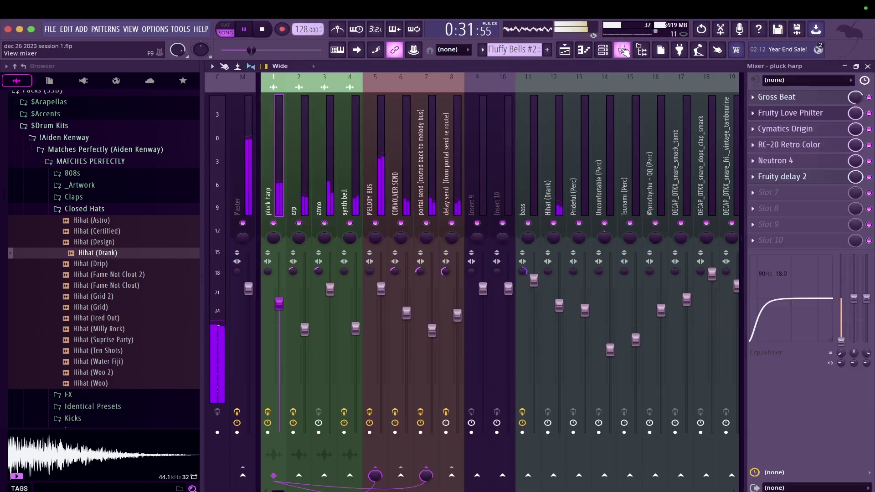
{"action": "left_click", "coordinate": [810, 117]}
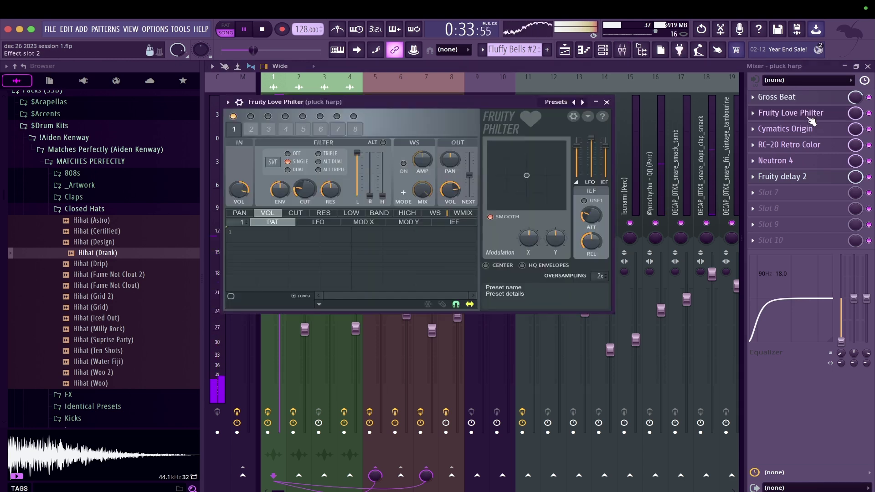
{"action": "left_click_drag", "start_coordinate": [305, 189], "coordinate": [305, 175]}
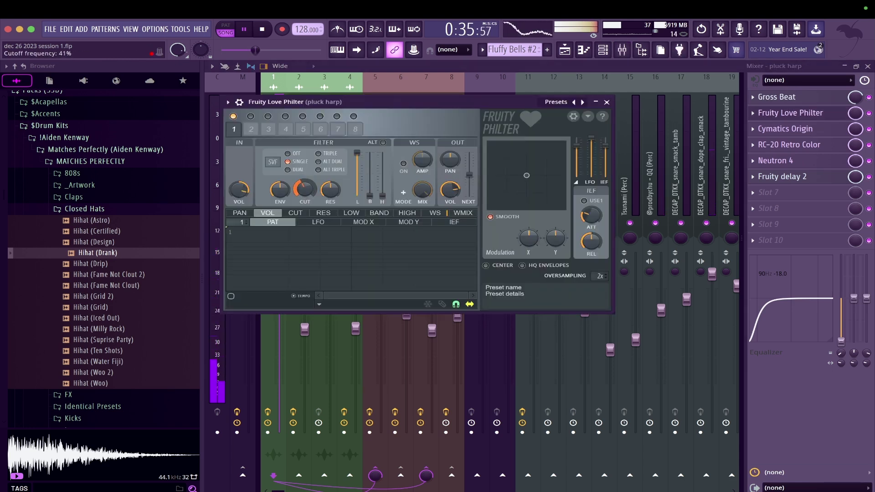
{"action": "left_click_drag", "start_coordinate": [244, 191], "coordinate": [245, 198]}
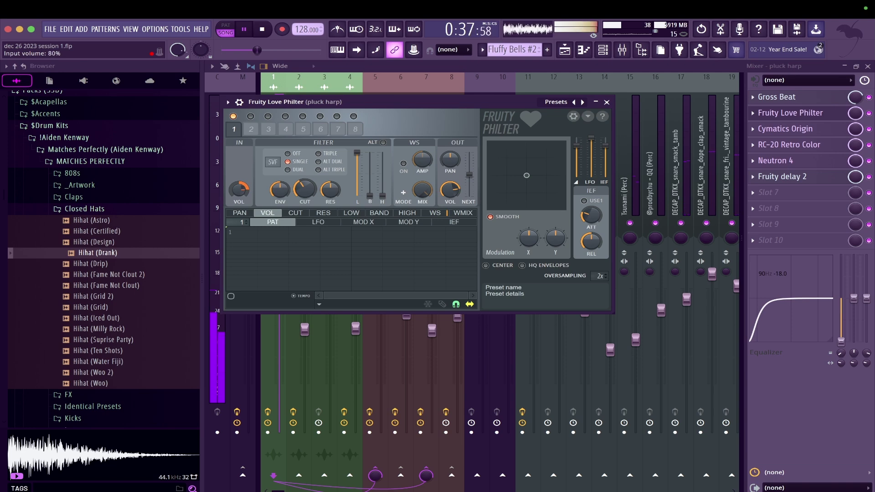
{"action": "left_click", "coordinate": [607, 102]}
Set the resample frequency of Cymatics Origin on the arp track to about 27613 Hz.
{"action": "left_click", "coordinate": [301, 202]}
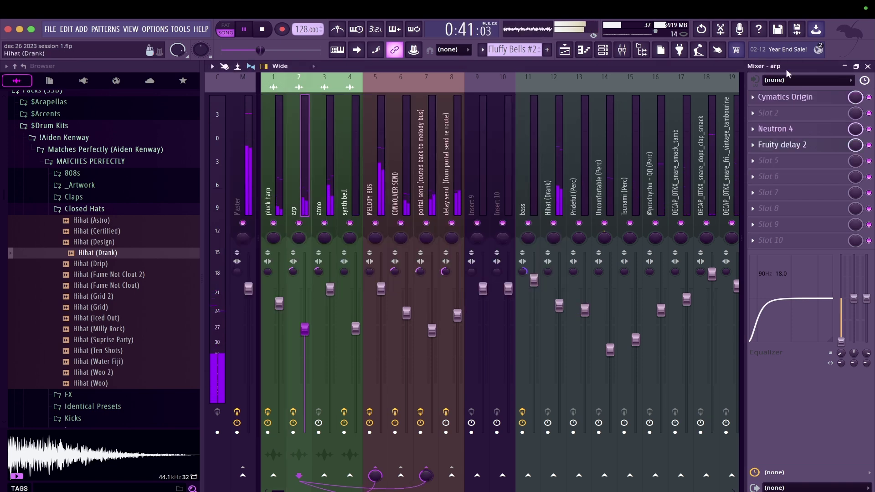
{"action": "left_click", "coordinate": [792, 97]}
{"action": "left_click_drag", "start_coordinate": [291, 263], "coordinate": [294, 270]}
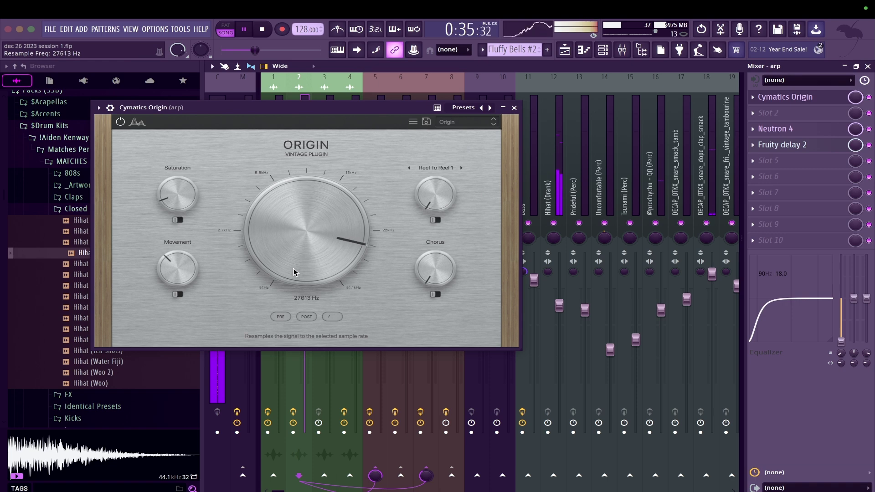
Lower the Hihat (Drank) mixer track to about 70% volume and cut its low EQ band at 90 Hz to -18.
{"action": "left_click", "coordinate": [513, 108]}
{"action": "left_click_drag", "start_coordinate": [559, 305], "coordinate": [558, 326]}
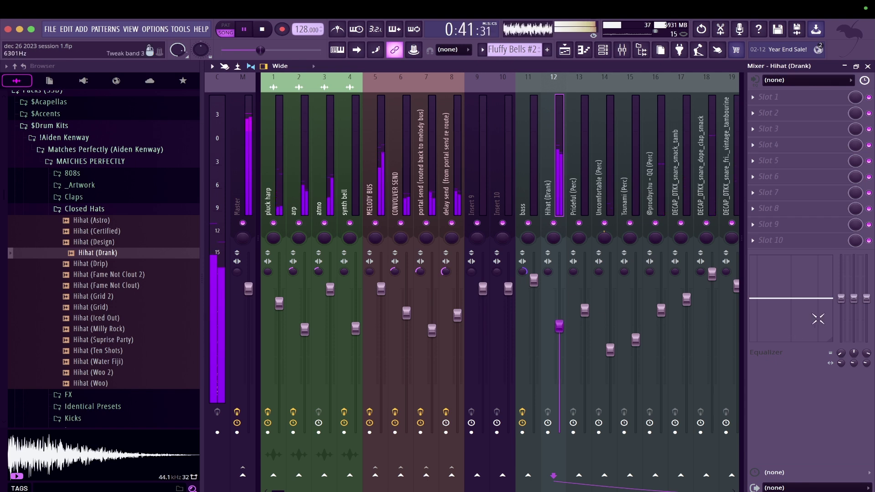
{"action": "left_click_drag", "start_coordinate": [841, 299], "coordinate": [841, 342]}
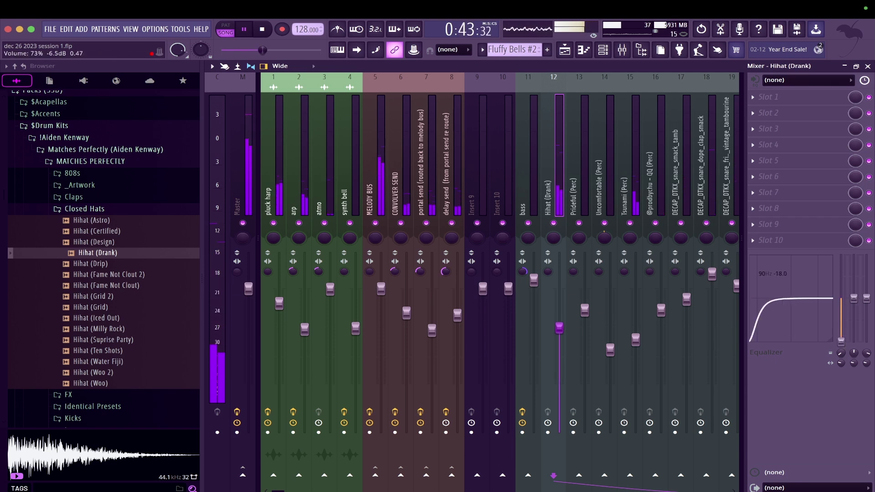
{"action": "left_click_drag", "start_coordinate": [558, 327], "coordinate": [559, 332]}
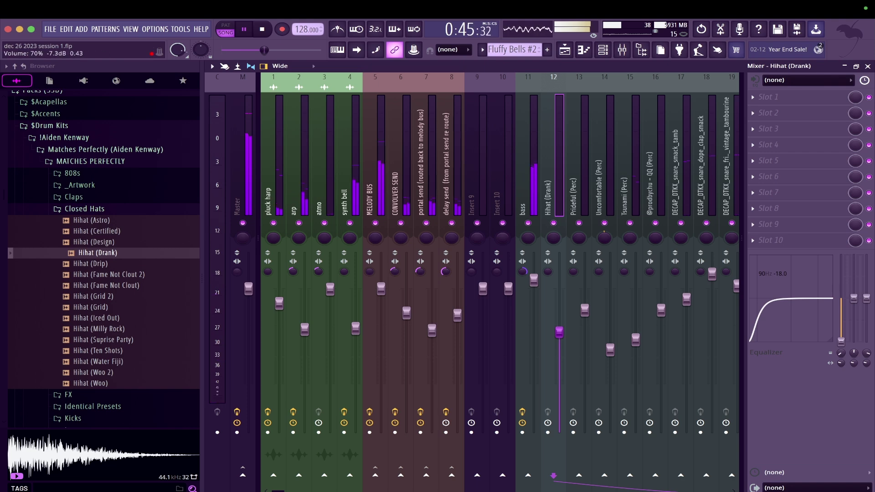
{"action": "left_click", "coordinate": [867, 66]}
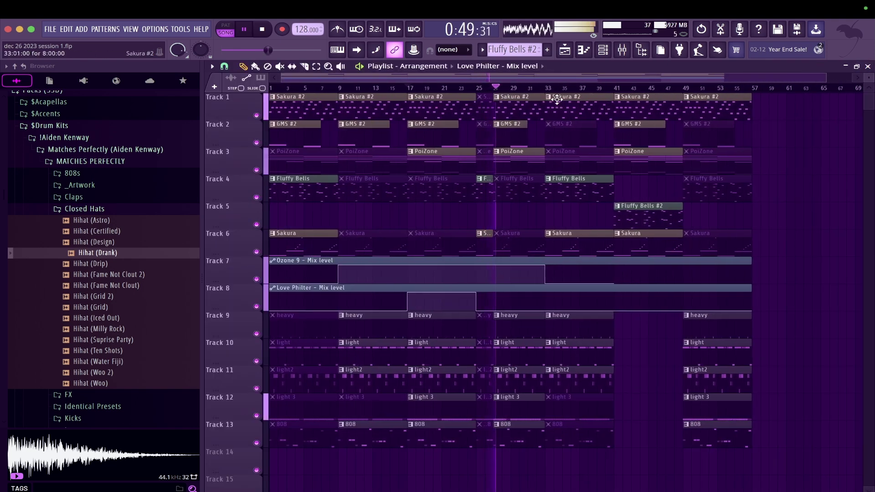
Lower the portal send and delay send track levels slightly, fine-tune the arp track's volume, and return to the playlist.
{"action": "left_click", "coordinate": [621, 49]}
{"action": "left_click_drag", "start_coordinate": [431, 330], "coordinate": [457, 327]}
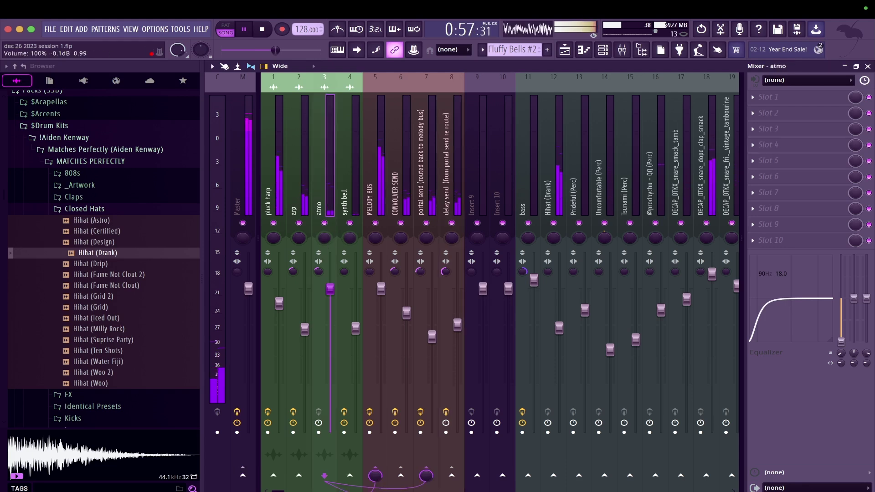
{"action": "left_click_drag", "start_coordinate": [304, 329], "coordinate": [305, 331]}
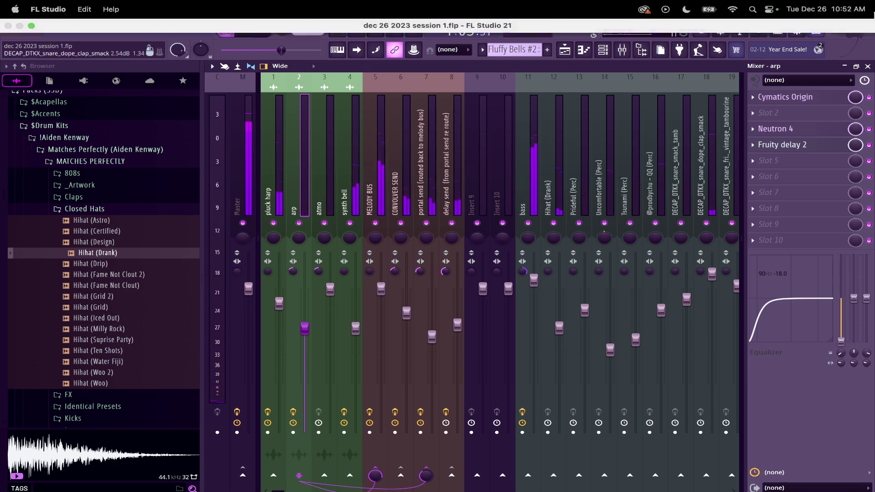
{"action": "left_click", "coordinate": [867, 66]}
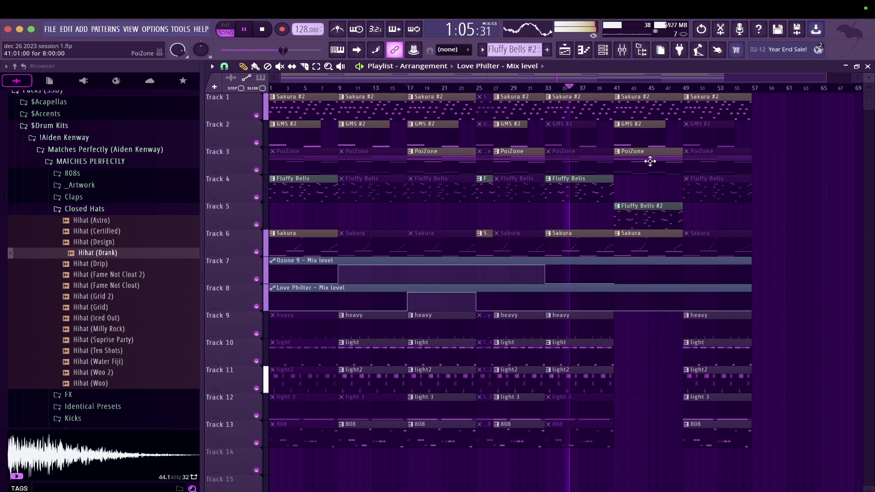